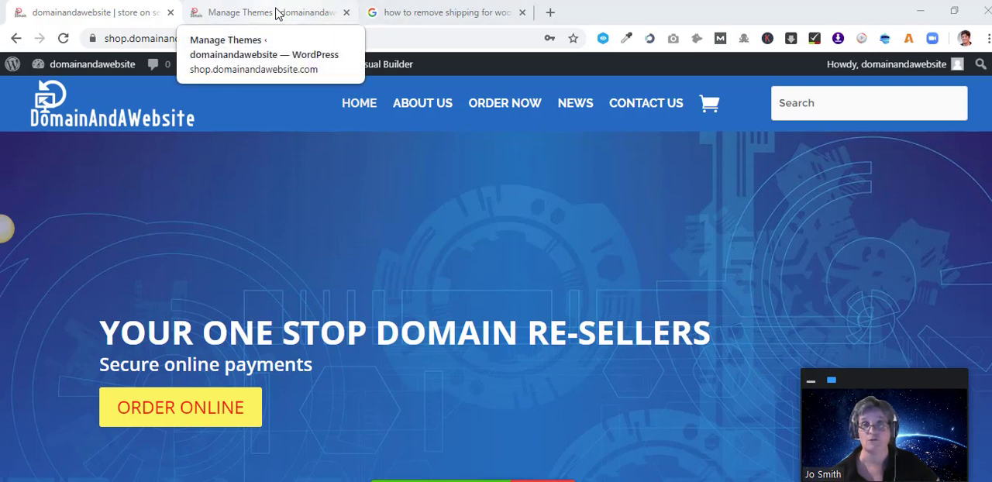
Open the store's cart page and review its shipping section in the cart totals.
{"action": "left_click", "coordinate": [276, 13]}
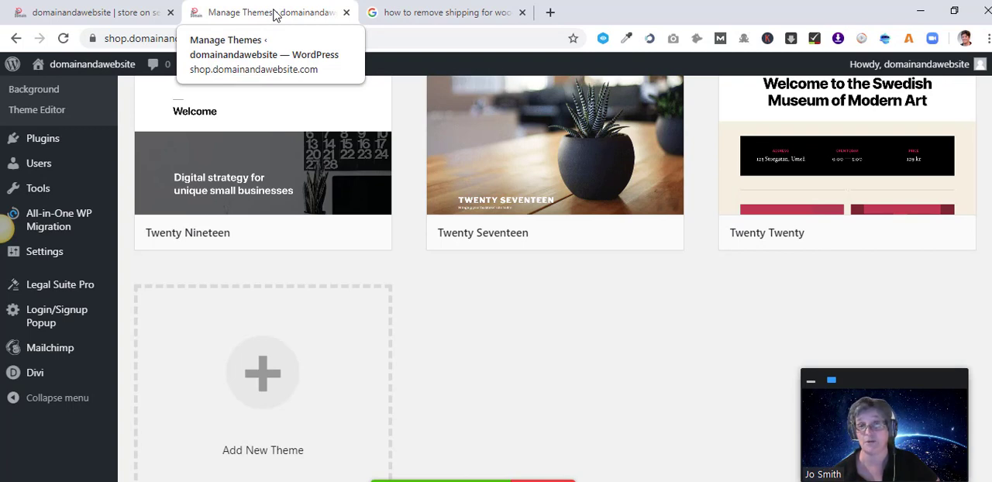
{"action": "left_click", "coordinate": [144, 13]}
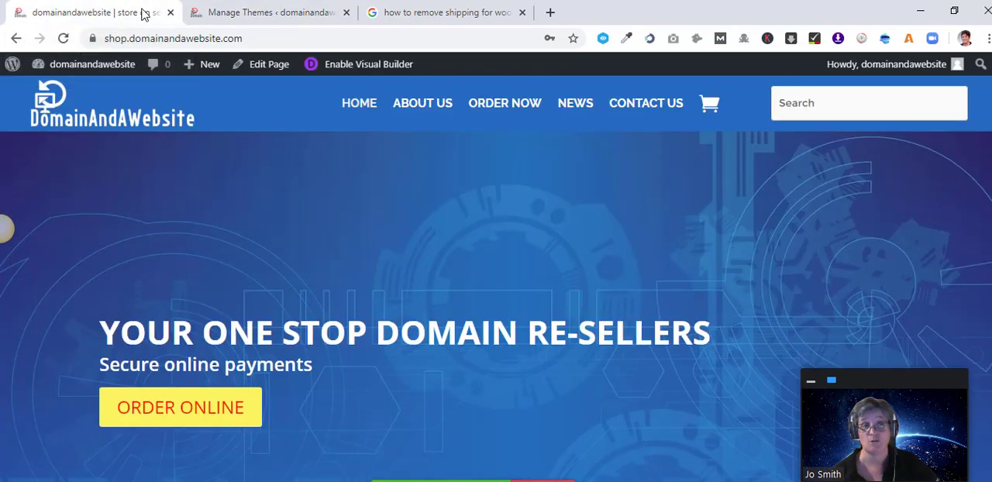
{"action": "left_click", "coordinate": [710, 107]}
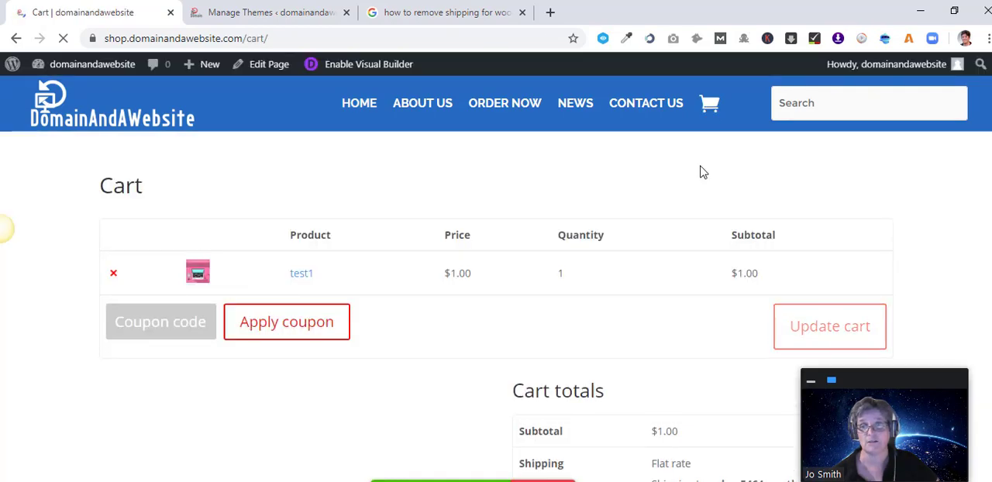
{"action": "scroll", "coordinate": [704, 224], "scroll_direction": "down", "scroll_amount": 2}
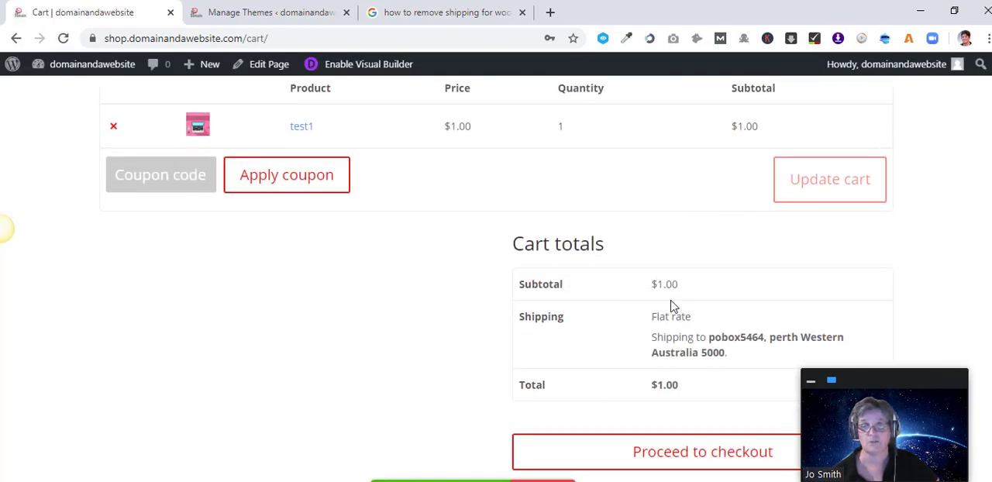
{"action": "scroll", "coordinate": [660, 398], "scroll_direction": "up", "scroll_amount": 2}
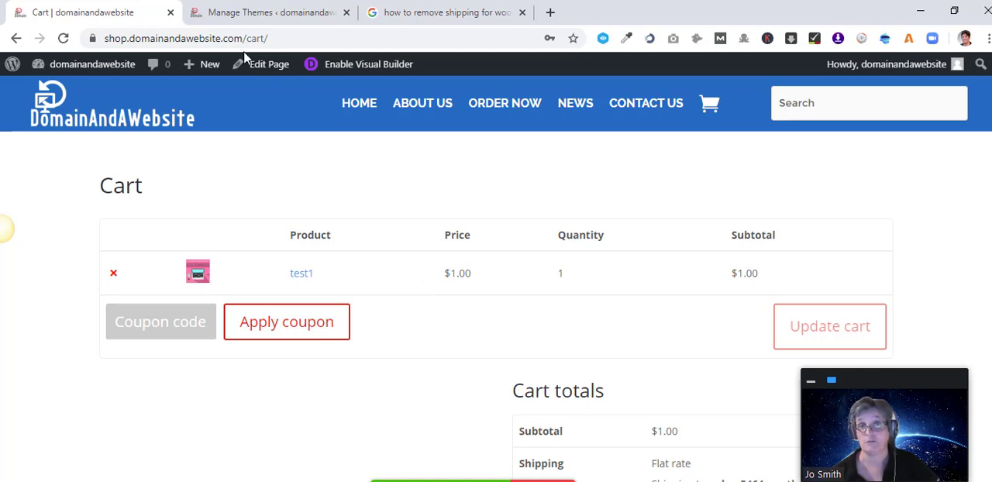
Open the installed plugins list in the WordPress dashboard and look through it.
{"action": "left_click", "coordinate": [256, 13]}
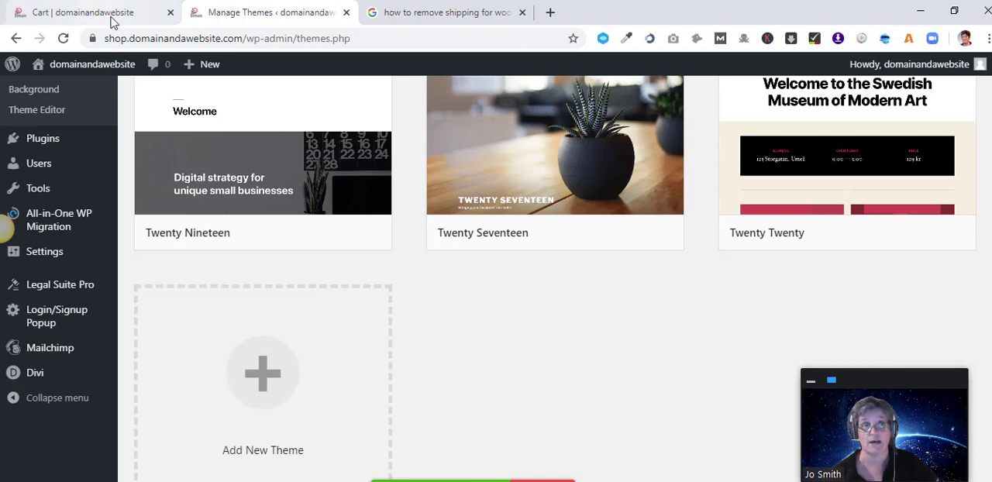
{"action": "scroll", "coordinate": [45, 269], "scroll_direction": "up", "scroll_amount": 1}
{"action": "scroll", "coordinate": [45, 269], "scroll_direction": "up", "scroll_amount": 3}
{"action": "mouse_move", "coordinate": [35, 362]}
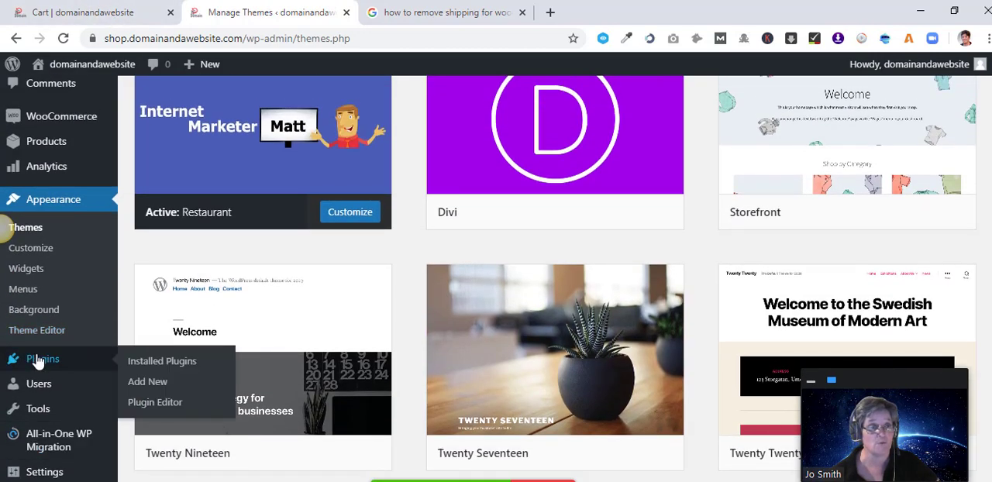
{"action": "left_click", "coordinate": [150, 365]}
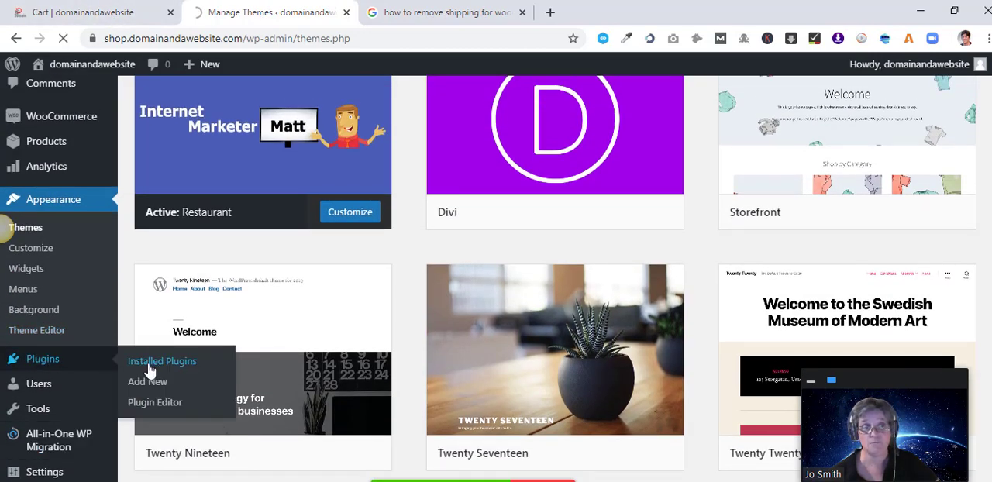
{"action": "scroll", "coordinate": [372, 310], "scroll_direction": "down", "scroll_amount": 4}
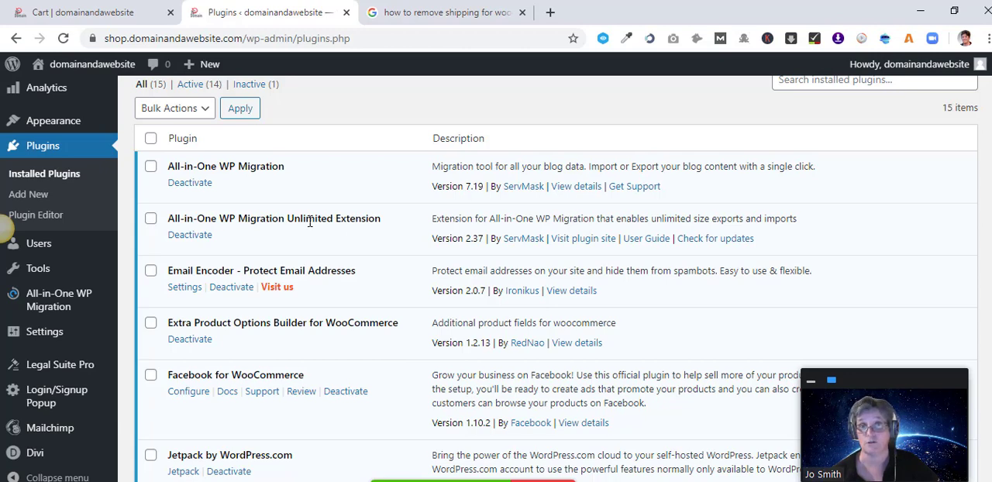
{"action": "scroll", "coordinate": [309, 222], "scroll_direction": "up", "scroll_amount": 1}
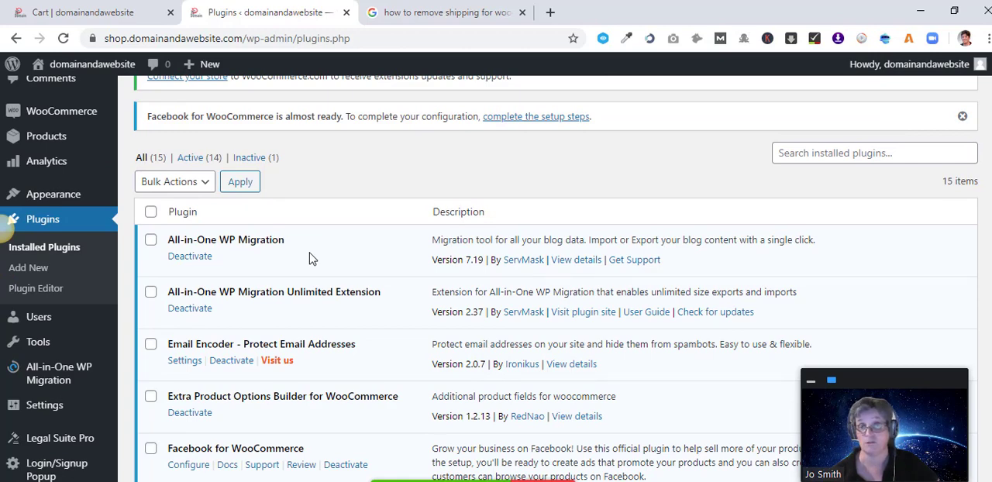
{"action": "scroll", "coordinate": [313, 260], "scroll_direction": "up", "scroll_amount": 2}
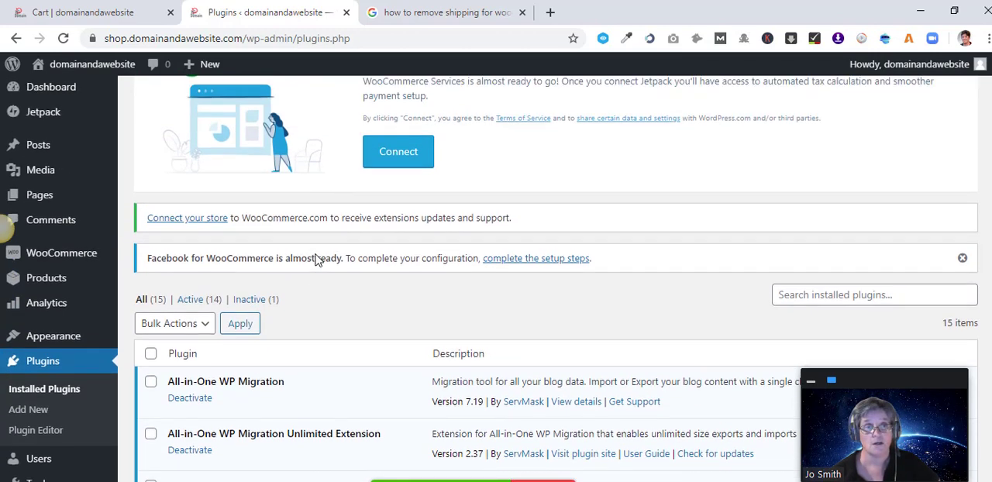
{"action": "scroll", "coordinate": [316, 260], "scroll_direction": "down", "scroll_amount": 1}
{"action": "scroll", "coordinate": [317, 233], "scroll_direction": "down", "scroll_amount": 1}
{"action": "scroll", "coordinate": [324, 268], "scroll_direction": "up", "scroll_amount": 1}
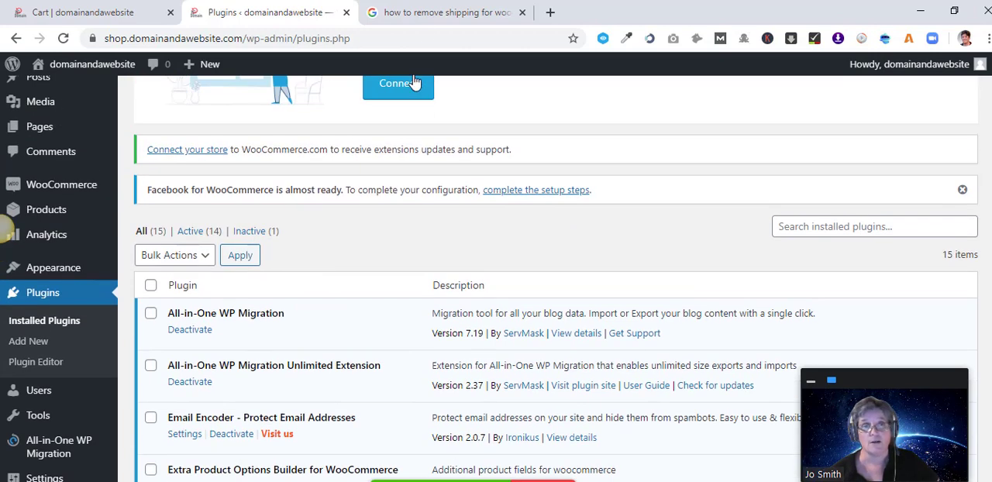
Review the shipping row on the cart page again.
{"action": "left_click", "coordinate": [67, 13]}
{"action": "scroll", "coordinate": [715, 369], "scroll_direction": "down", "scroll_amount": 2}
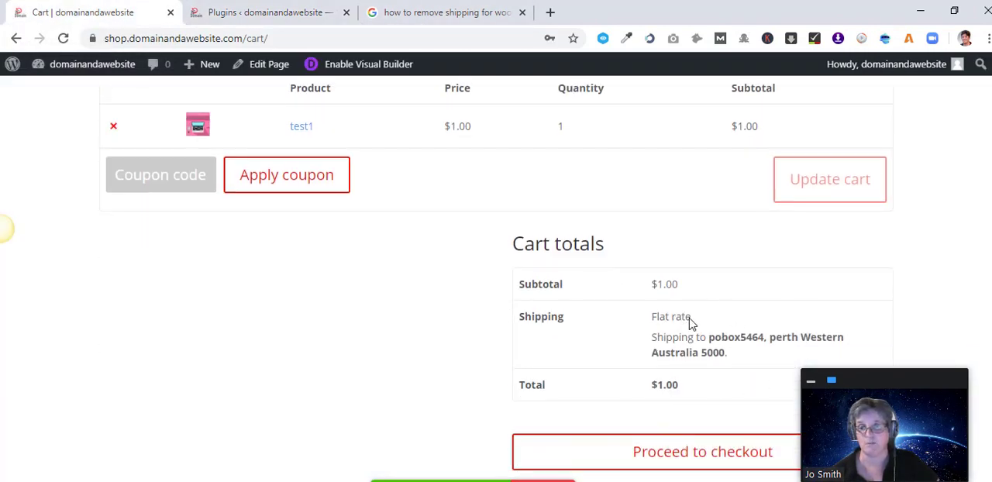
{"action": "scroll", "coordinate": [692, 329], "scroll_direction": "up", "scroll_amount": 2}
Open the Stack Overflow result on removing shipping from the WooCommerce cart and read the accepted answer.
{"action": "left_click", "coordinate": [439, 13]}
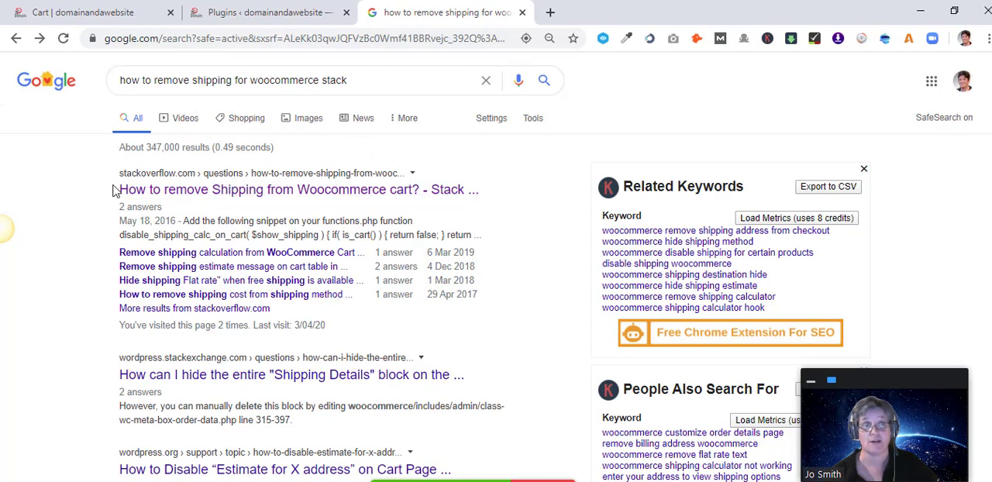
{"action": "left_click", "coordinate": [338, 196]}
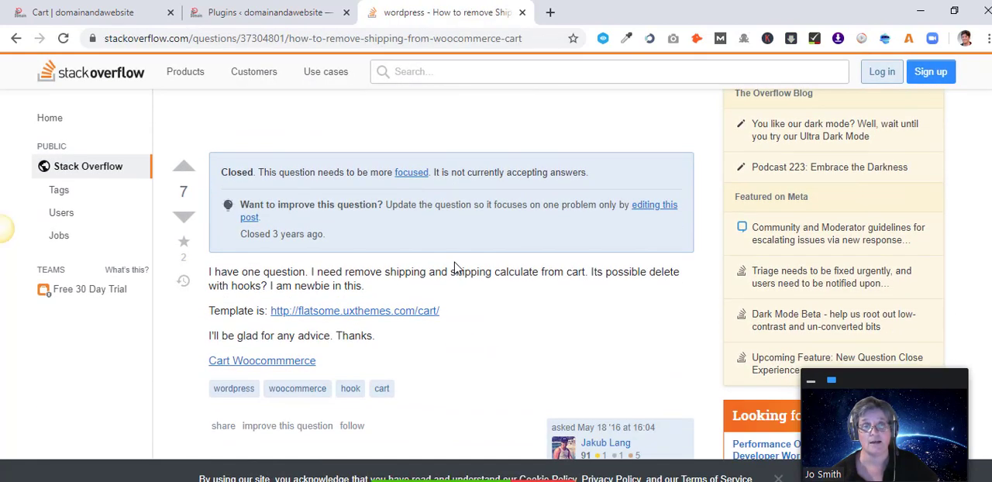
{"action": "scroll", "coordinate": [389, 279], "scroll_direction": "down", "scroll_amount": 8}
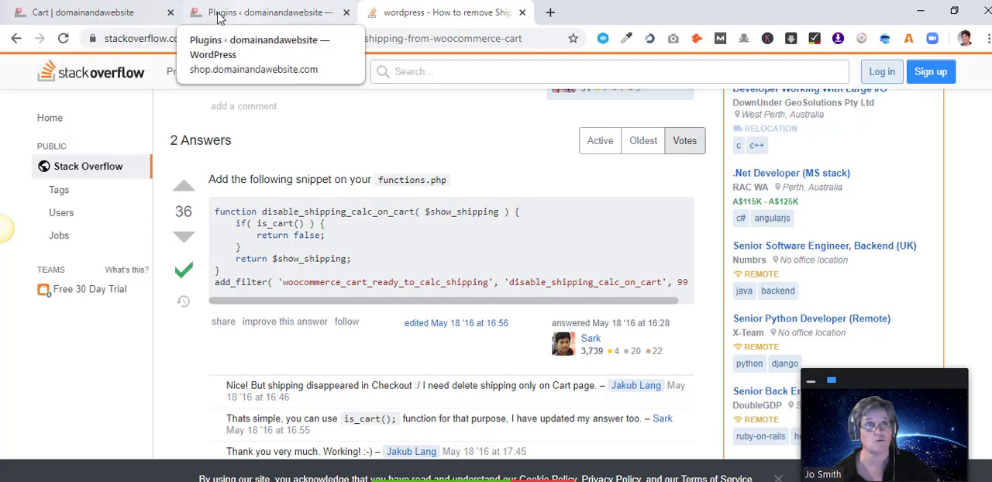
Open the Restaurant theme's functions.php file in the Theme Editor.
{"action": "left_click", "coordinate": [263, 13]}
{"action": "scroll", "coordinate": [76, 337], "scroll_direction": "down", "scroll_amount": 1}
{"action": "scroll", "coordinate": [77, 344], "scroll_direction": "down", "scroll_amount": 2}
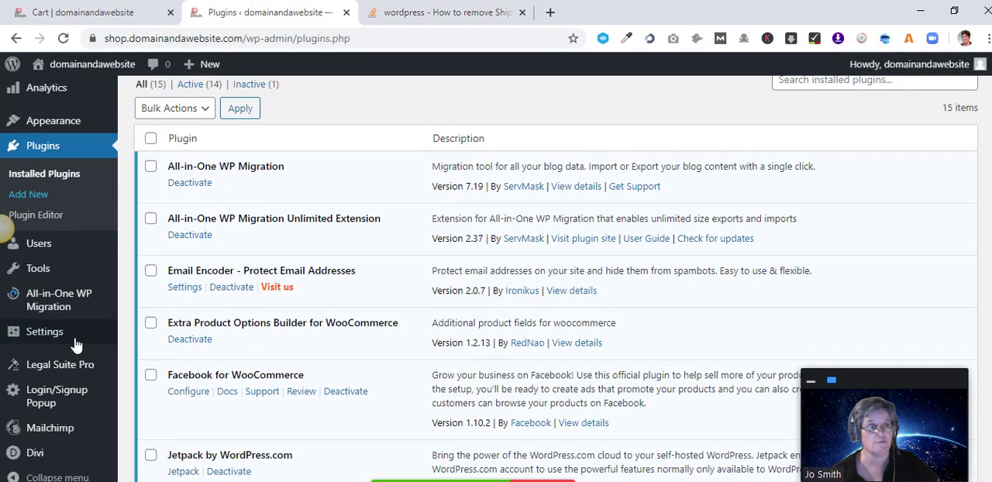
{"action": "scroll", "coordinate": [77, 345], "scroll_direction": "up", "scroll_amount": 2}
{"action": "mouse_move", "coordinate": [60, 271]}
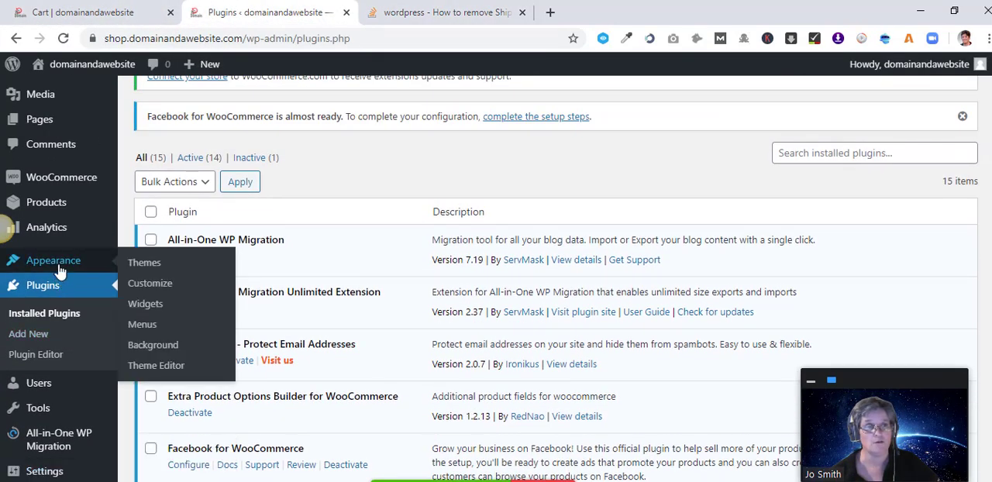
{"action": "left_click", "coordinate": [178, 371]}
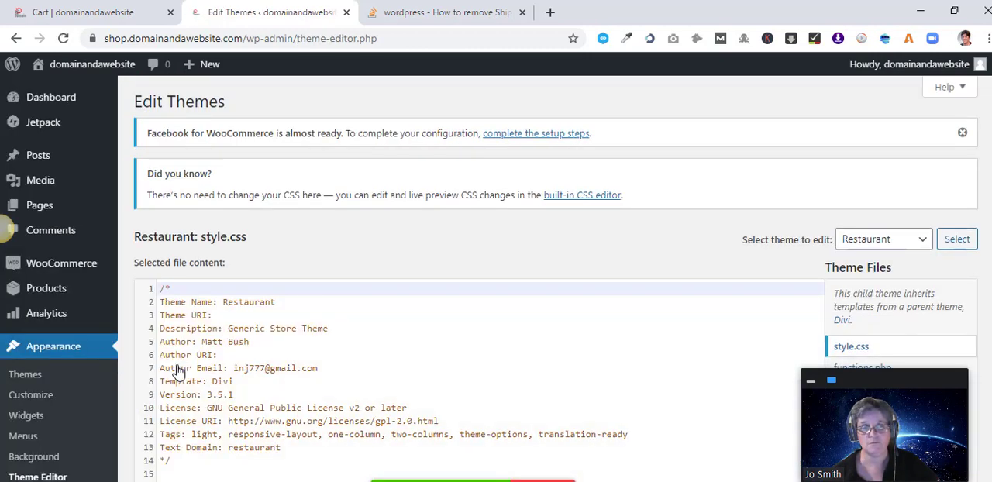
{"action": "scroll", "coordinate": [716, 328], "scroll_direction": "down", "scroll_amount": 4}
{"action": "scroll", "coordinate": [810, 158], "scroll_direction": "up", "scroll_amount": 2}
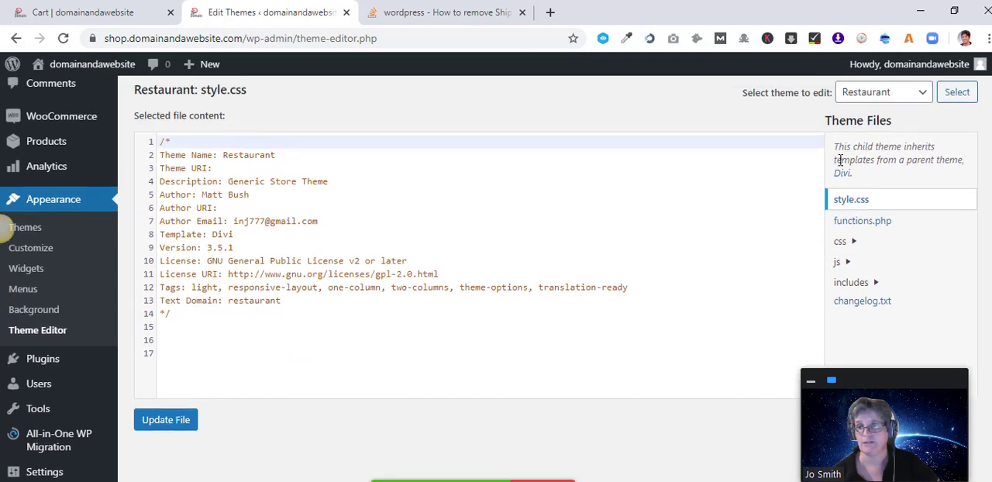
{"action": "left_click", "coordinate": [852, 223]}
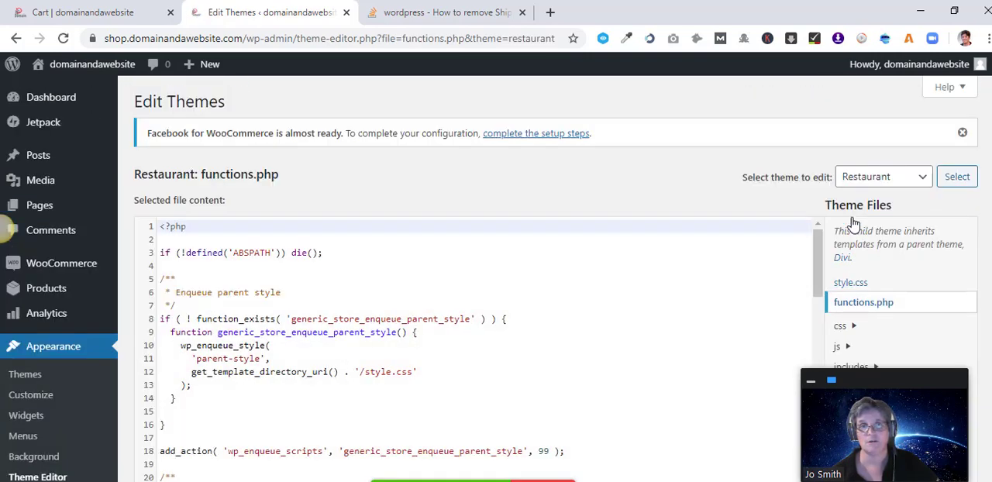
Select the entire contents of functions.php and paste them into a new Notepad document as a backup.
{"action": "scroll", "coordinate": [515, 360], "scroll_direction": "down", "scroll_amount": 2}
{"action": "scroll", "coordinate": [664, 310], "scroll_direction": "down", "scroll_amount": 10}
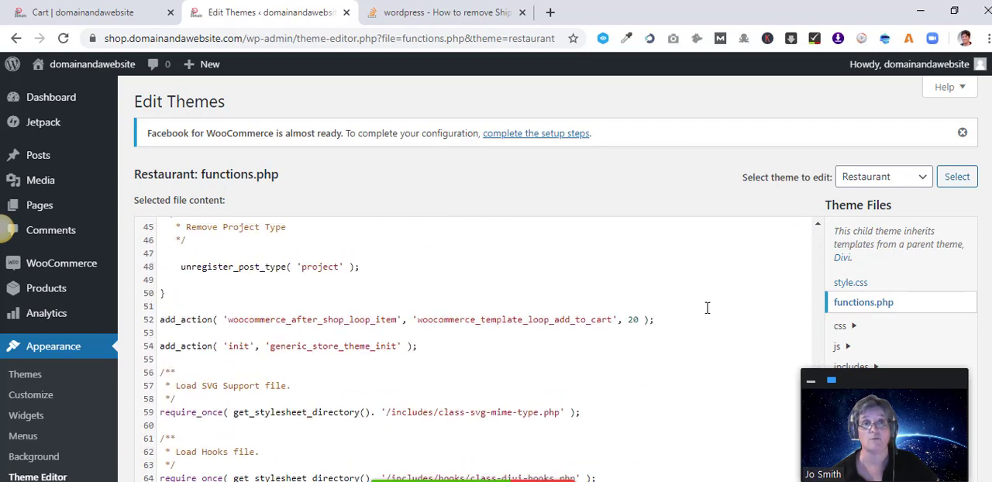
{"action": "scroll", "coordinate": [337, 324], "scroll_direction": "down", "scroll_amount": 2}
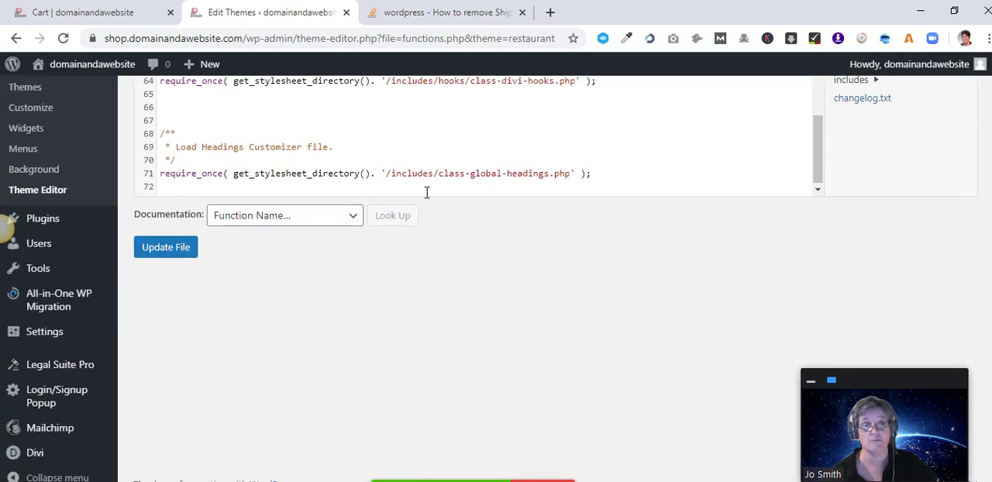
{"action": "scroll", "coordinate": [714, 321], "scroll_direction": "up", "scroll_amount": 1}
{"action": "left_click_drag", "start_coordinate": [612, 250], "coordinate": [150, 91]}
{"action": "scroll", "coordinate": [243, 124], "scroll_direction": "up", "scroll_amount": 15}
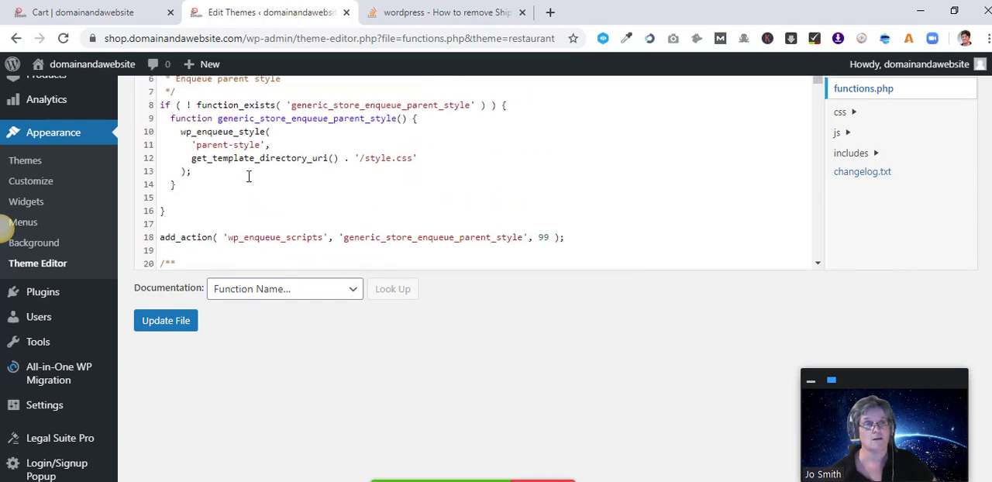
{"action": "key", "text": "ctrl+a"}
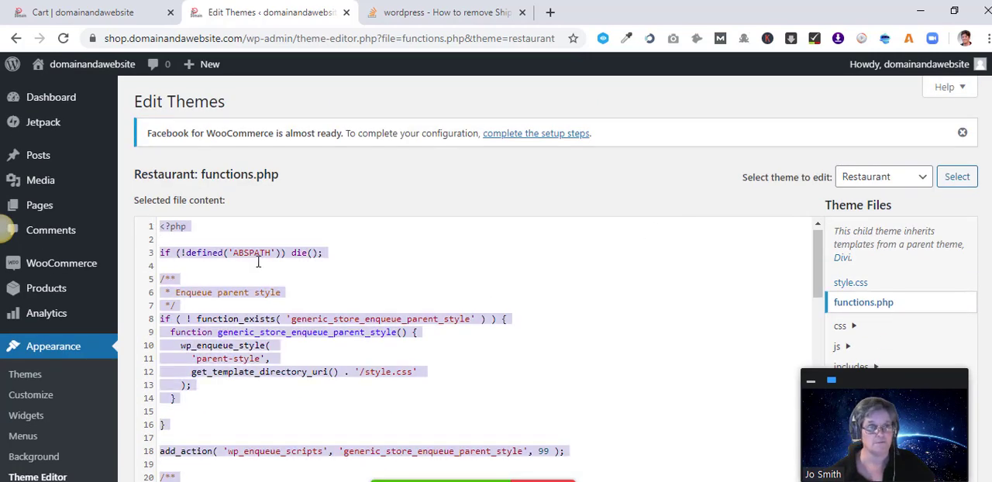
{"action": "key", "text": "super"}
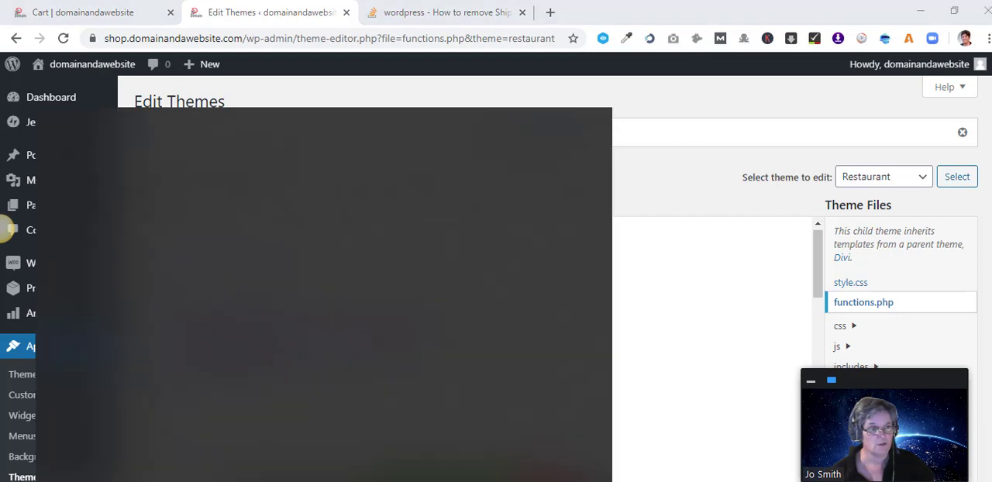
{"action": "type", "text": "te"}
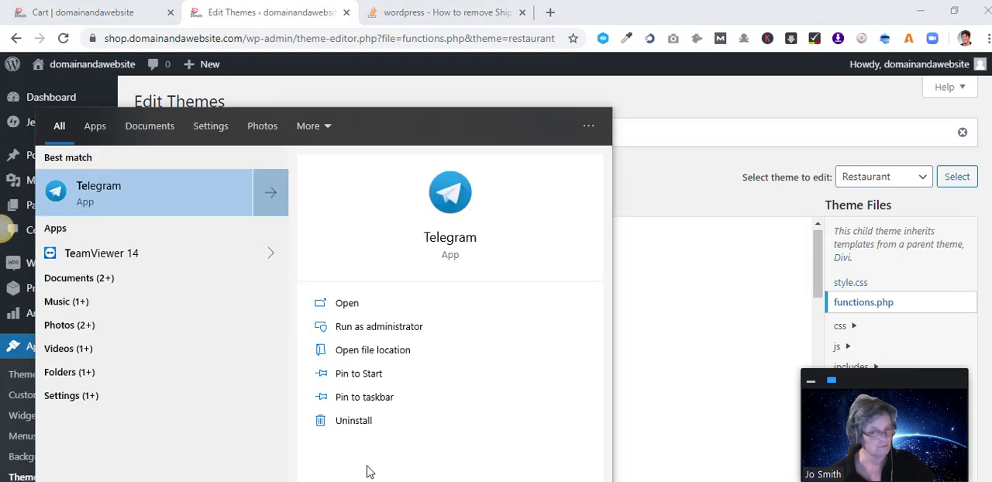
{"action": "type", "text": "xt"}
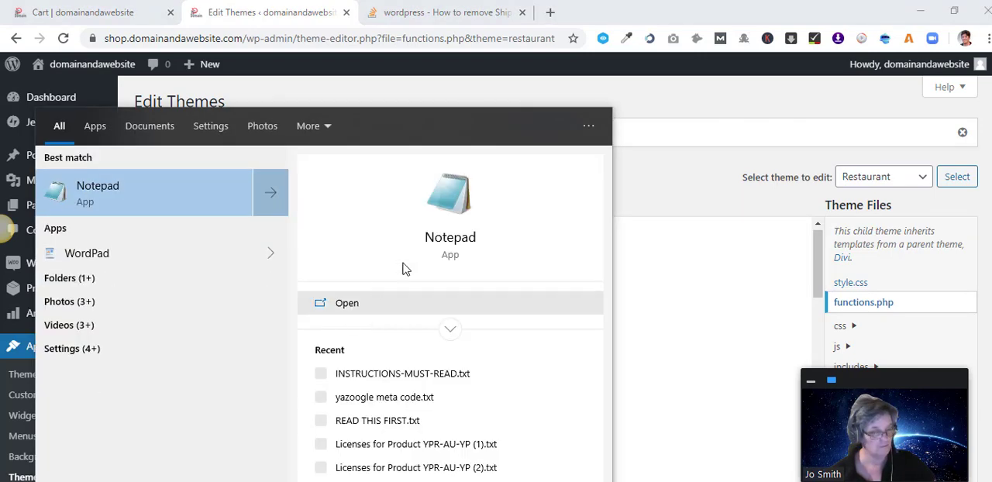
{"action": "left_click", "coordinate": [458, 243]}
{"action": "key", "text": "ctrl+v"}
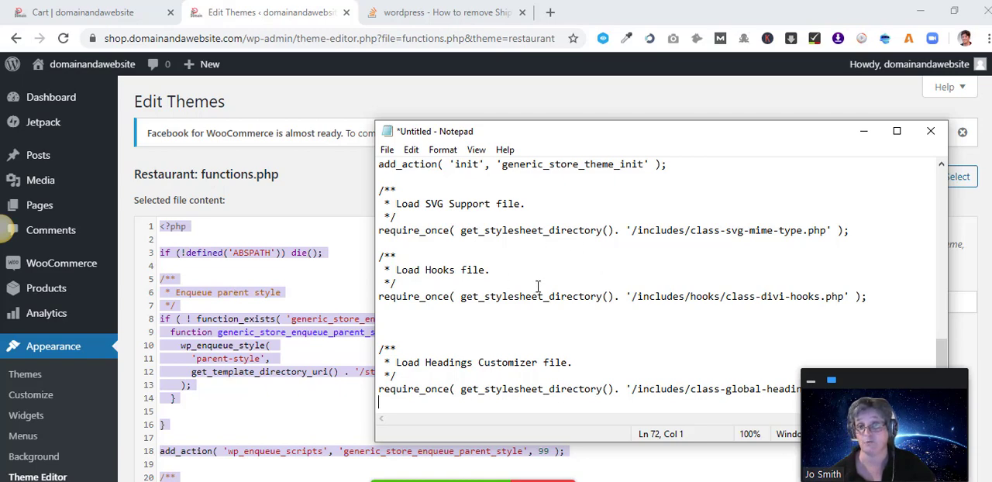
Select the disable_shipping_calc_on_cart snippet in the accepted Stack Overflow answer.
{"action": "left_click", "coordinate": [266, 407]}
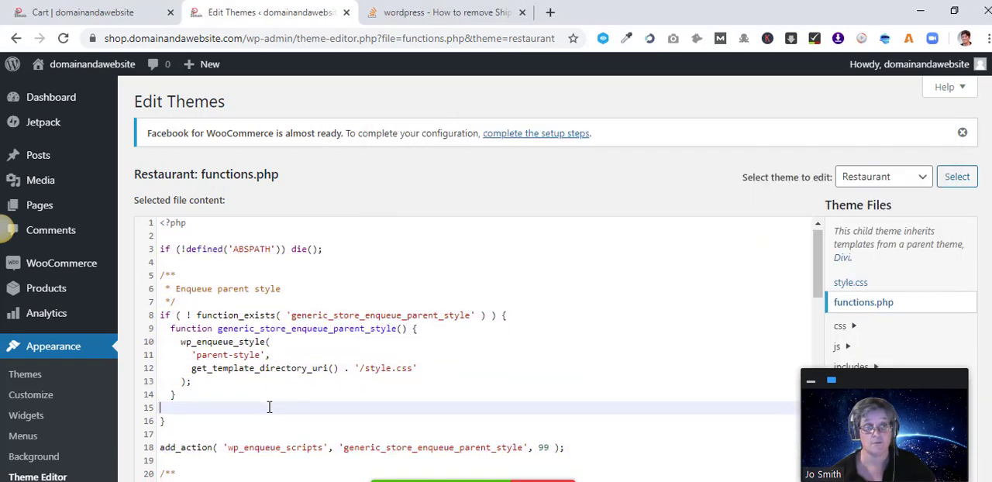
{"action": "scroll", "coordinate": [268, 406], "scroll_direction": "down", "scroll_amount": 4}
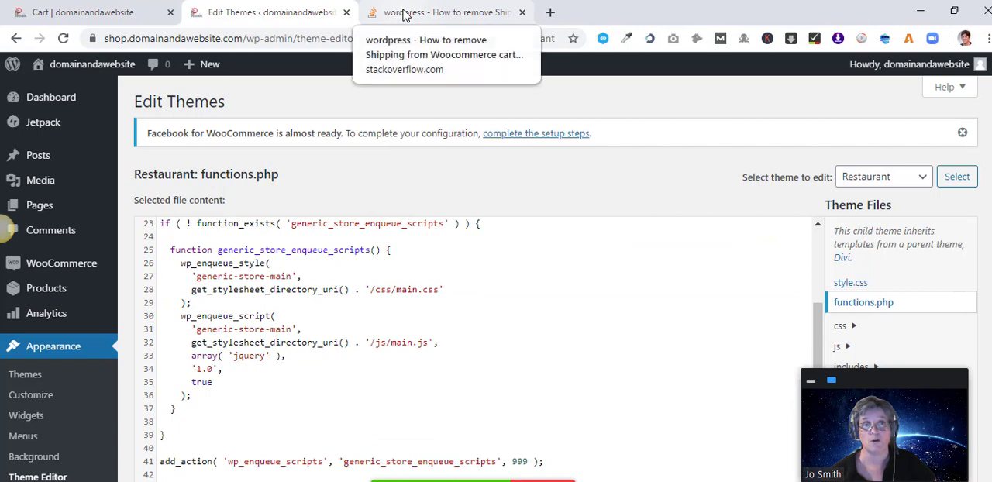
{"action": "left_click", "coordinate": [433, 12]}
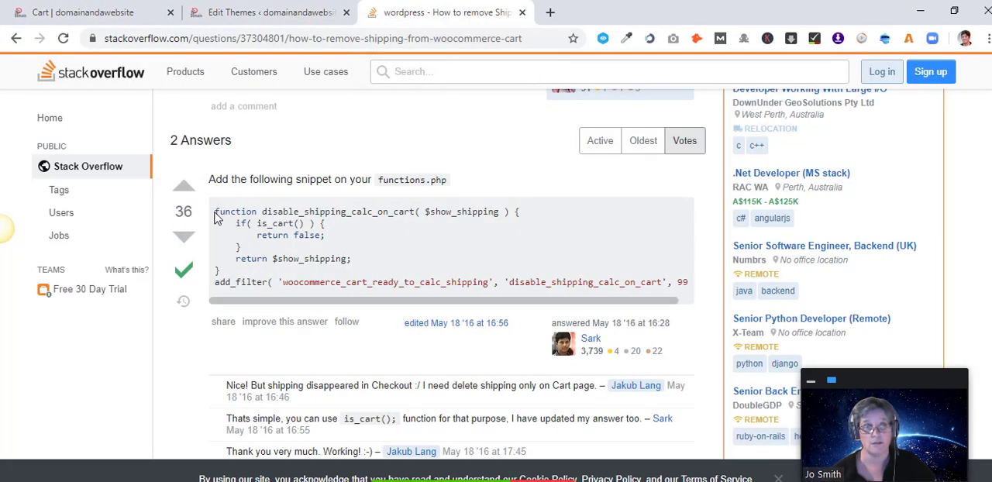
{"action": "left_click_drag", "start_coordinate": [215, 210], "coordinate": [691, 291]}
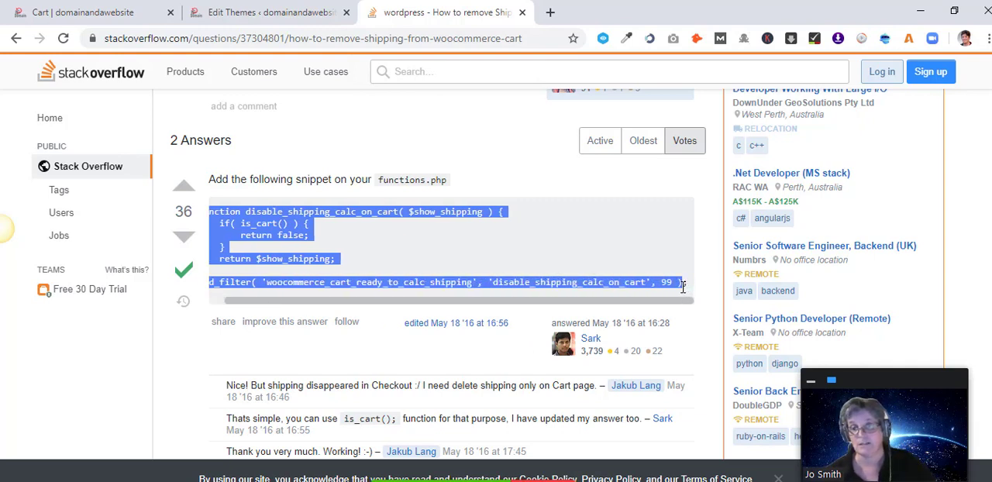
{"action": "left_click_drag", "start_coordinate": [682, 286], "coordinate": [688, 290]}
{"action": "key", "text": "ctrl+c"}
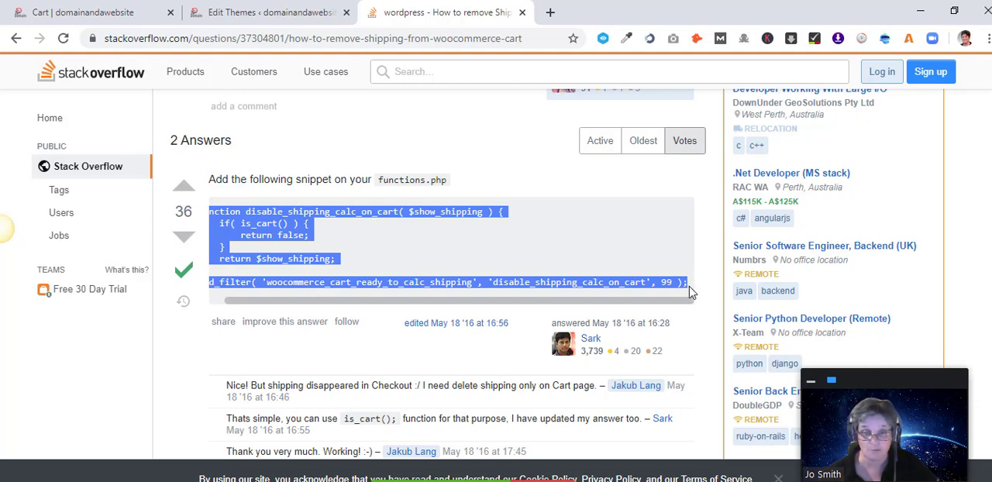
Paste the copied shipping snippet on a new line after line 71 of functions.php and update the file.
{"action": "left_click", "coordinate": [227, 14]}
{"action": "scroll", "coordinate": [355, 299], "scroll_direction": "down", "scroll_amount": 10}
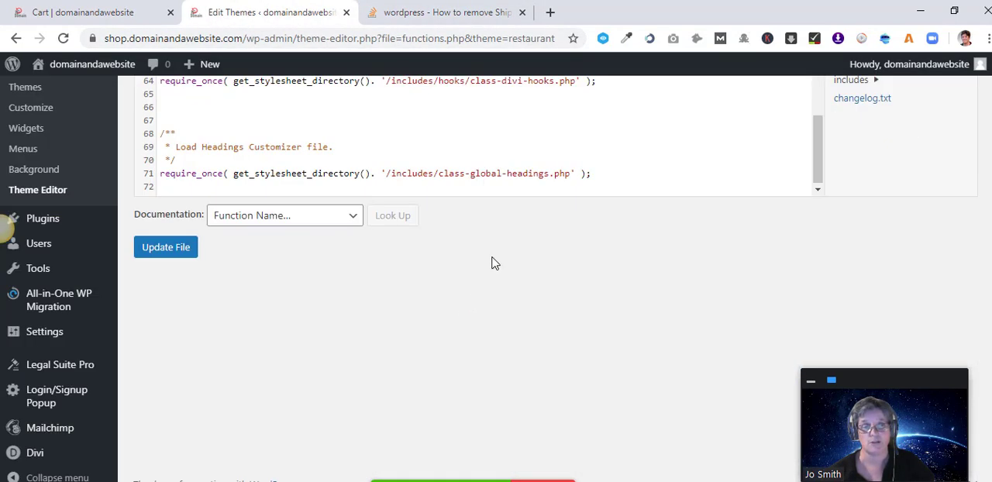
{"action": "left_click", "coordinate": [598, 186]}
{"action": "left_click", "coordinate": [598, 178]}
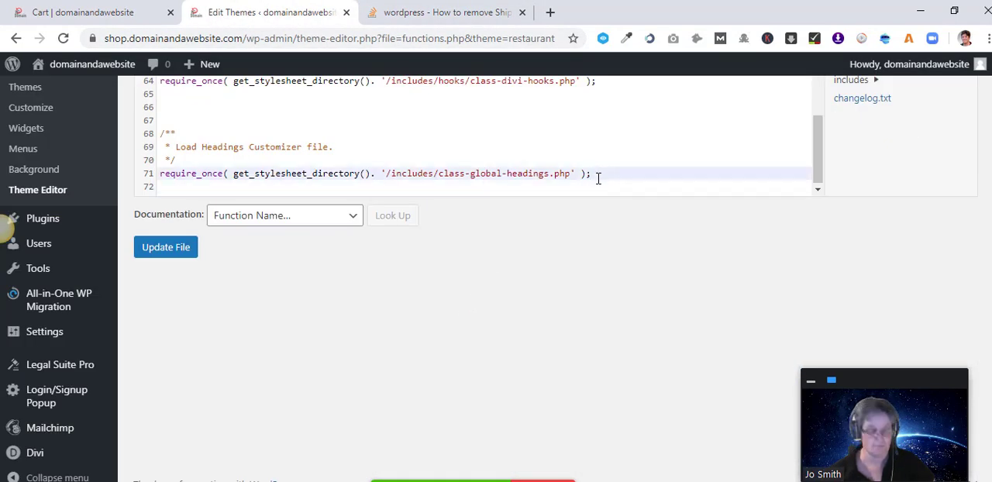
{"action": "key", "text": "Return"}
{"action": "key", "text": "ctrl+v"}
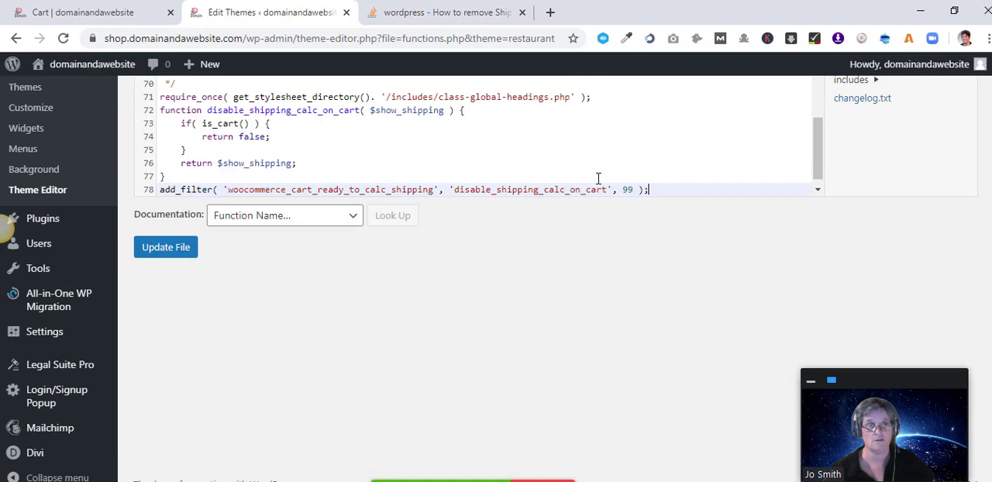
{"action": "left_click", "coordinate": [167, 251]}
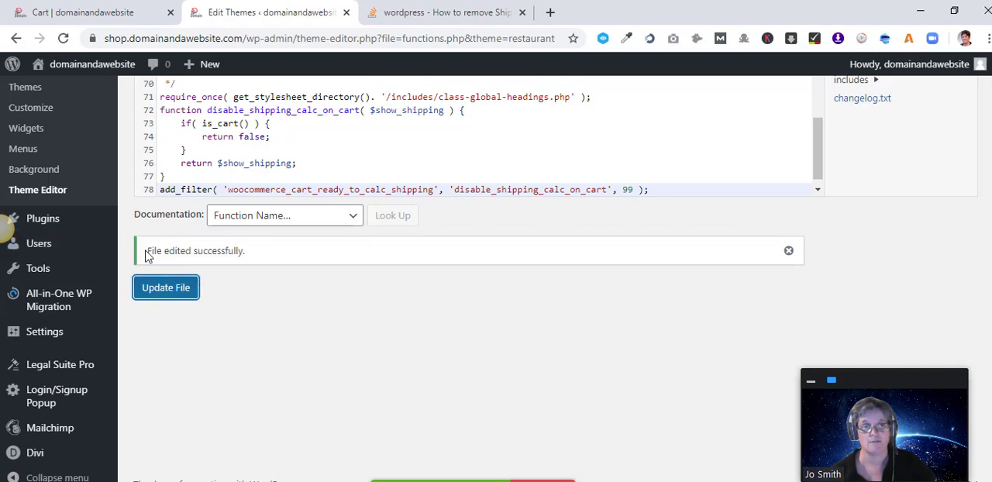
Reload the cart page and check the cart totals for a shipping section.
{"action": "scroll", "coordinate": [613, 93], "scroll_direction": "up", "scroll_amount": 3}
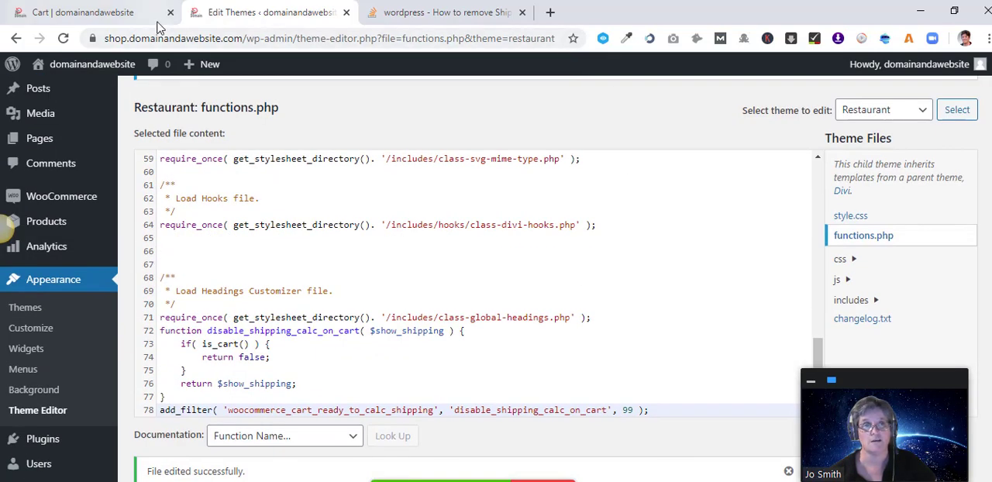
{"action": "left_click", "coordinate": [109, 12]}
{"action": "scroll", "coordinate": [640, 217], "scroll_direction": "down", "scroll_amount": 2}
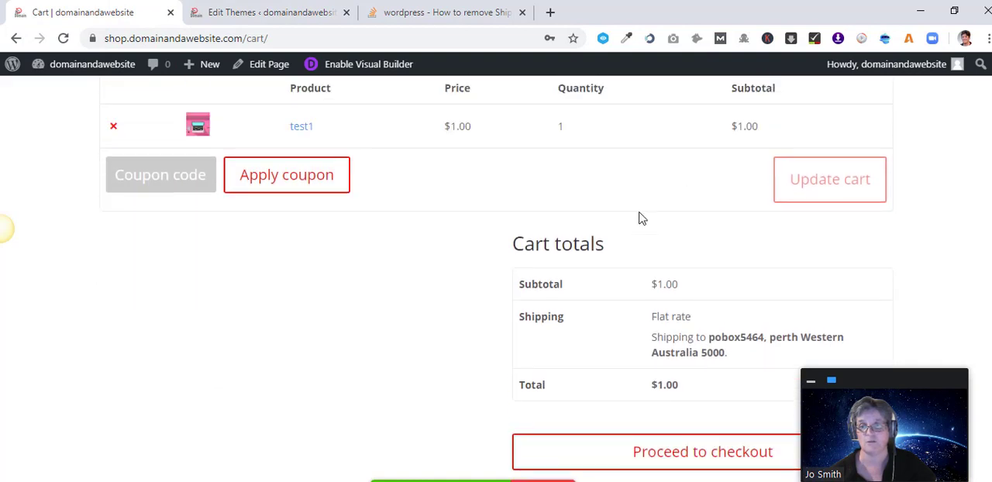
{"action": "scroll", "coordinate": [540, 333], "scroll_direction": "up", "scroll_amount": 2}
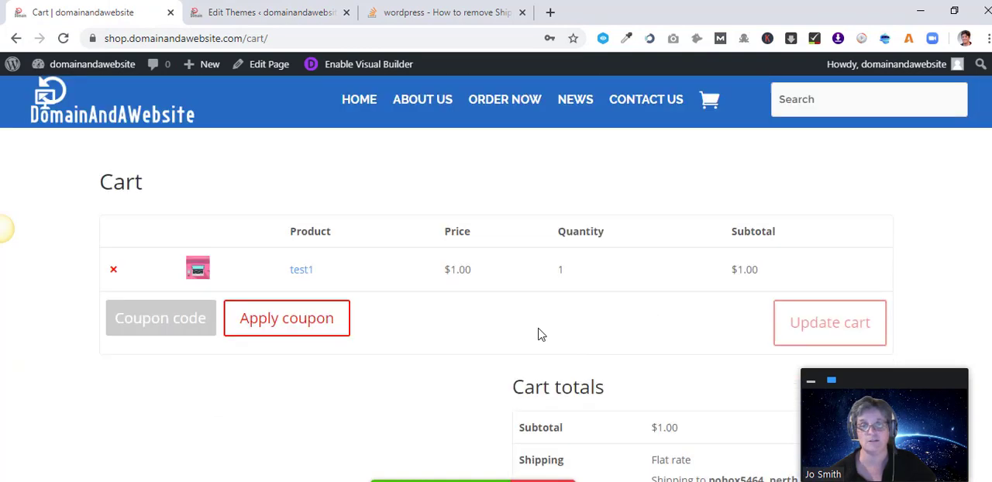
{"action": "left_click", "coordinate": [63, 39]}
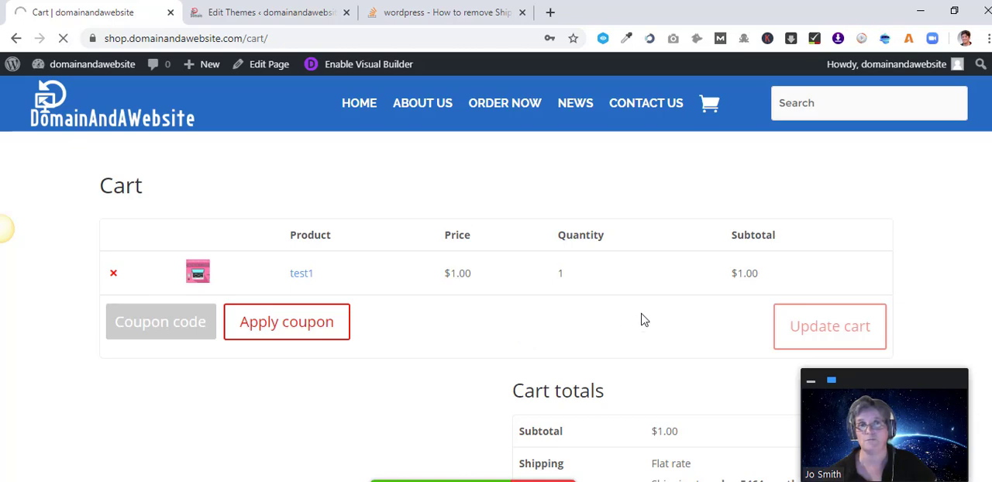
{"action": "scroll", "coordinate": [674, 295], "scroll_direction": "down", "scroll_amount": 3}
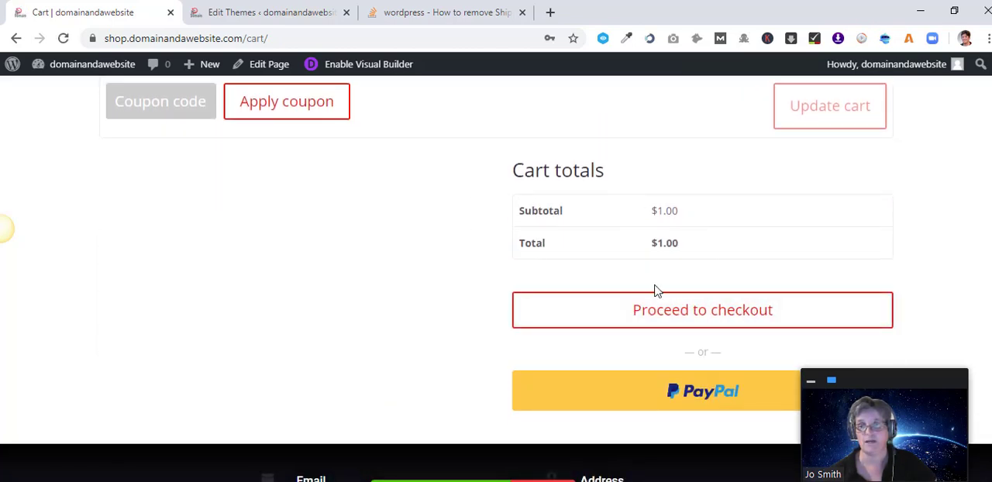
{"action": "scroll", "coordinate": [390, 310], "scroll_direction": "up", "scroll_amount": 2}
{"action": "scroll", "coordinate": [391, 310], "scroll_direction": "down", "scroll_amount": 1}
{"action": "scroll", "coordinate": [392, 309], "scroll_direction": "up", "scroll_amount": 1}
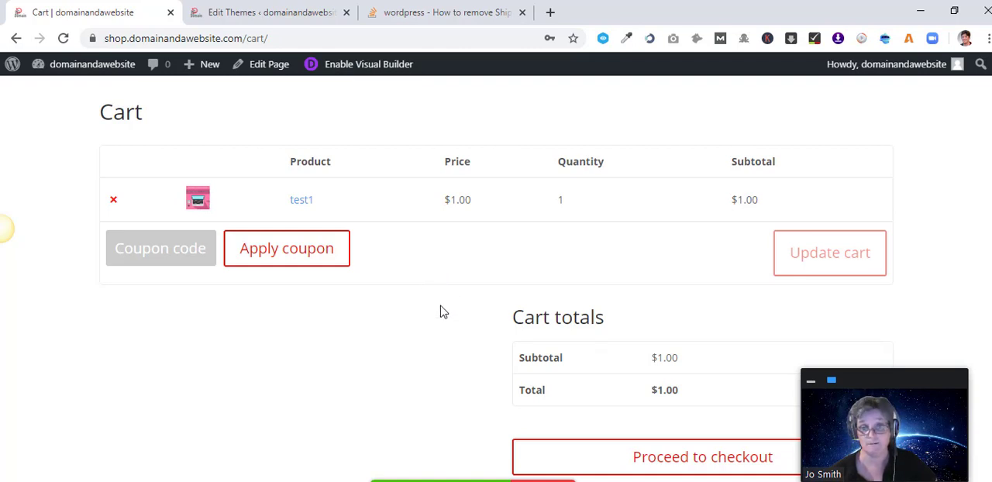
{"action": "scroll", "coordinate": [441, 314], "scroll_direction": "down", "scroll_amount": 1}
{"action": "scroll", "coordinate": [440, 314], "scroll_direction": "up", "scroll_amount": 2}
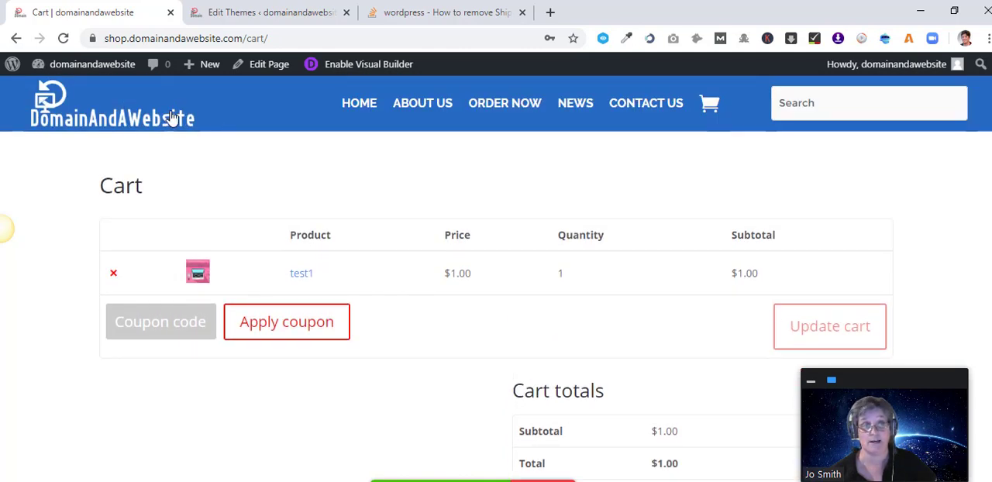
Go from the home page through the Domains category to the computerantivirussoftware.com product page.
{"action": "left_click", "coordinate": [360, 108]}
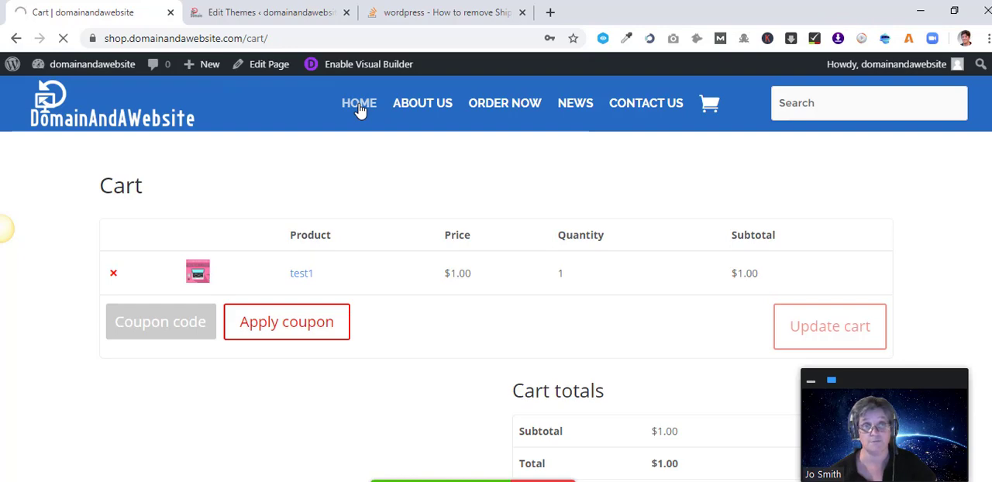
{"action": "scroll", "coordinate": [380, 188], "scroll_direction": "down", "scroll_amount": 3}
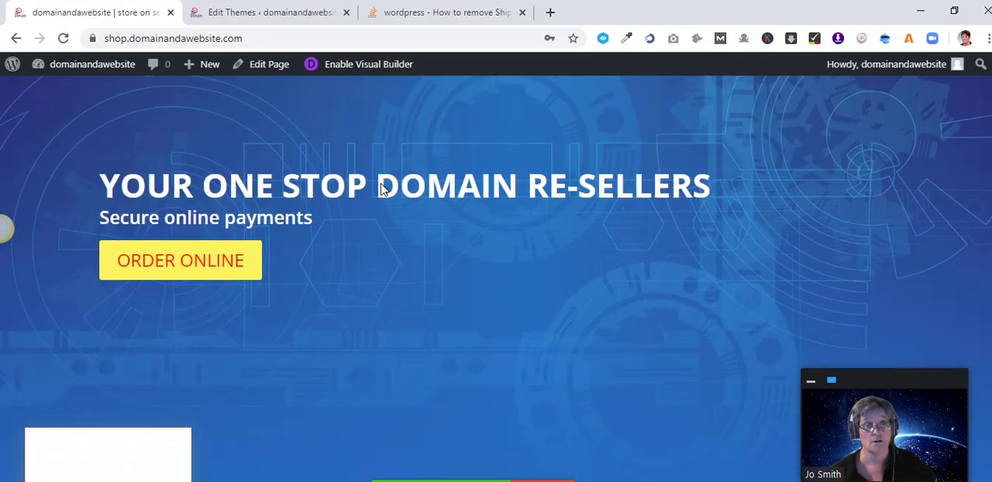
{"action": "scroll", "coordinate": [255, 271], "scroll_direction": "down", "scroll_amount": 3}
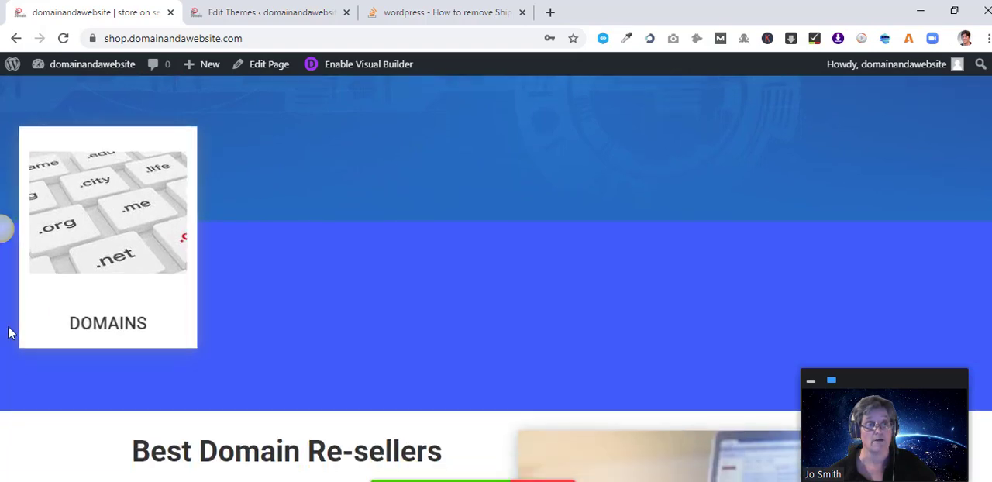
{"action": "left_click", "coordinate": [112, 332]}
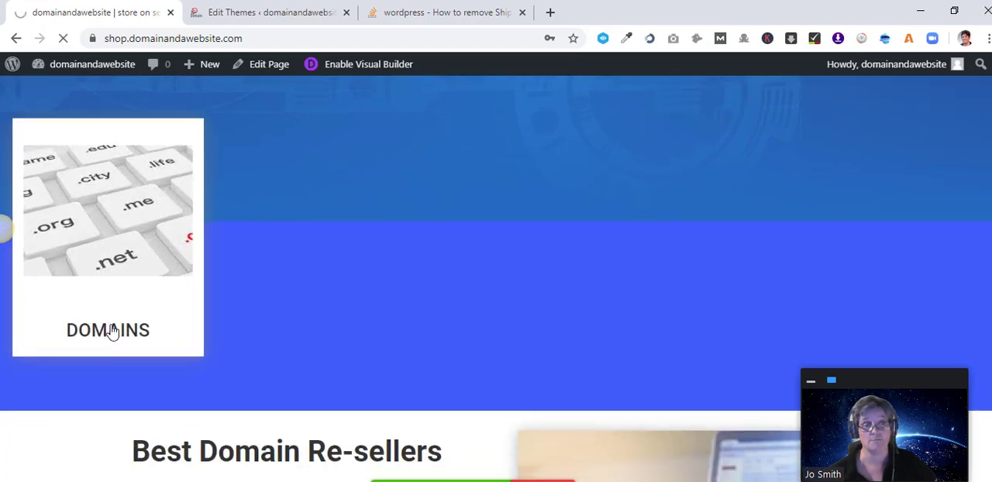
{"action": "scroll", "coordinate": [248, 345], "scroll_direction": "down", "scroll_amount": 1}
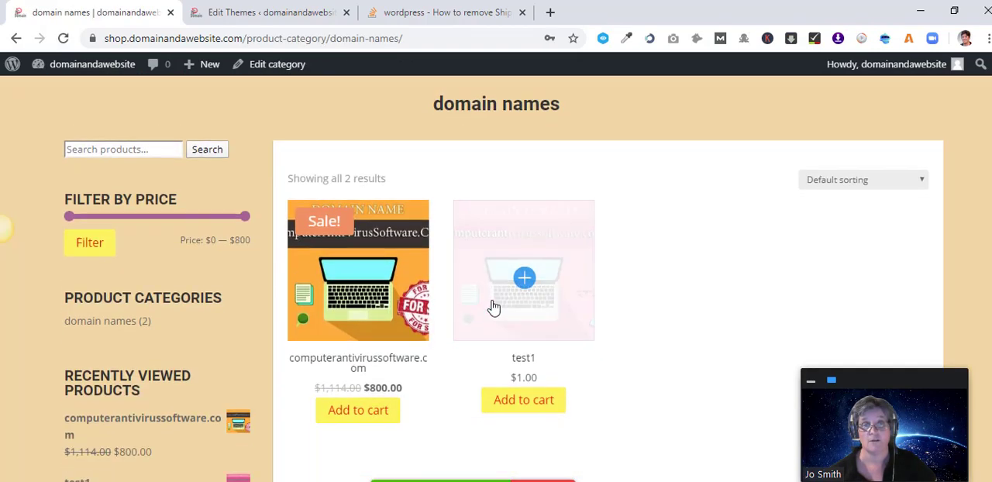
{"action": "mouse_move", "coordinate": [365, 268]}
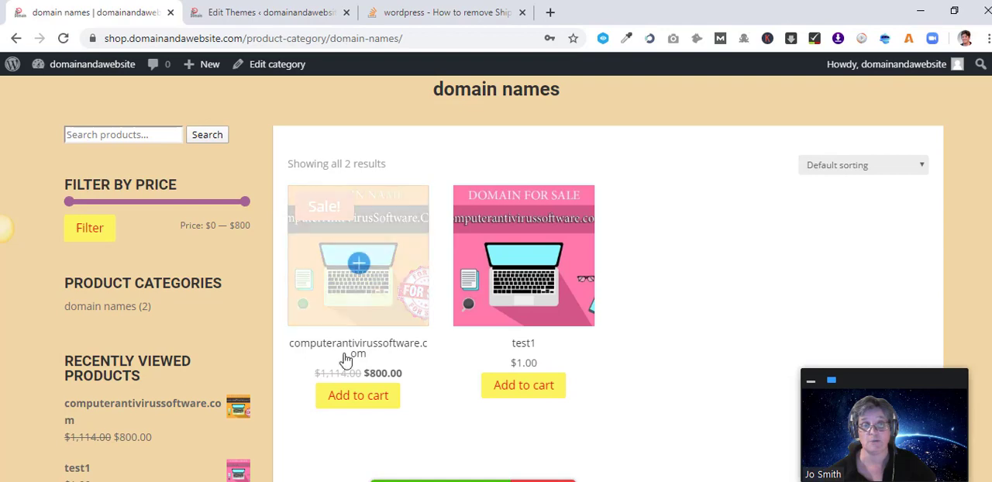
{"action": "left_click", "coordinate": [381, 265]}
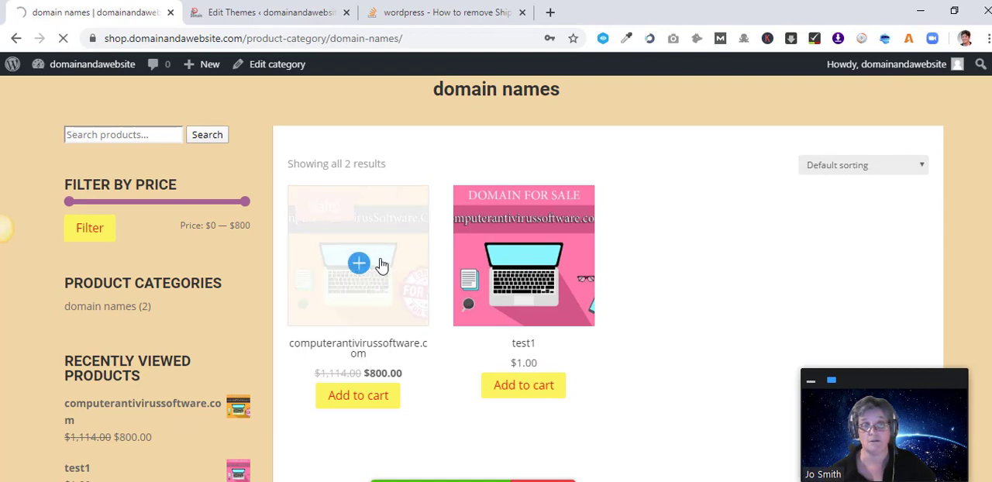
Browse the computerantivirussoftware.com product description and its gallery images.
{"action": "scroll", "coordinate": [380, 263], "scroll_direction": "down", "scroll_amount": 2}
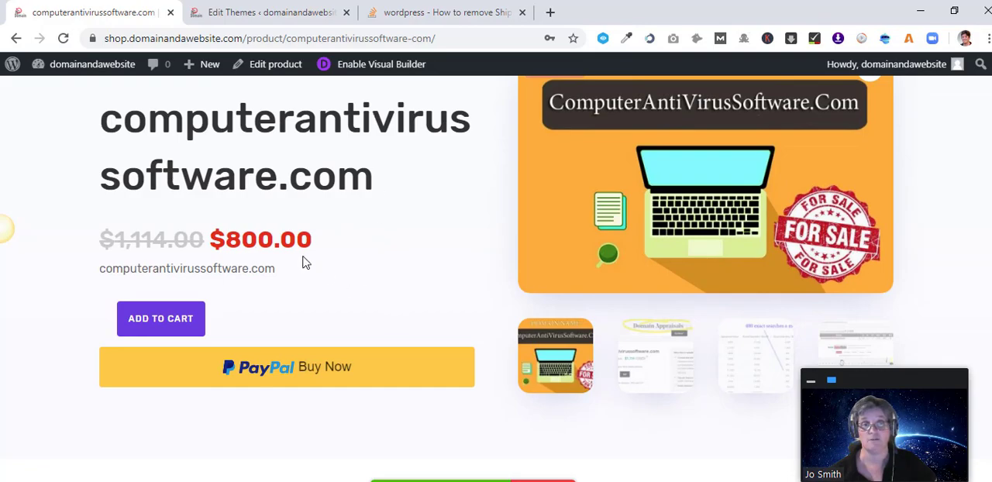
{"action": "scroll", "coordinate": [359, 347], "scroll_direction": "down", "scroll_amount": 13}
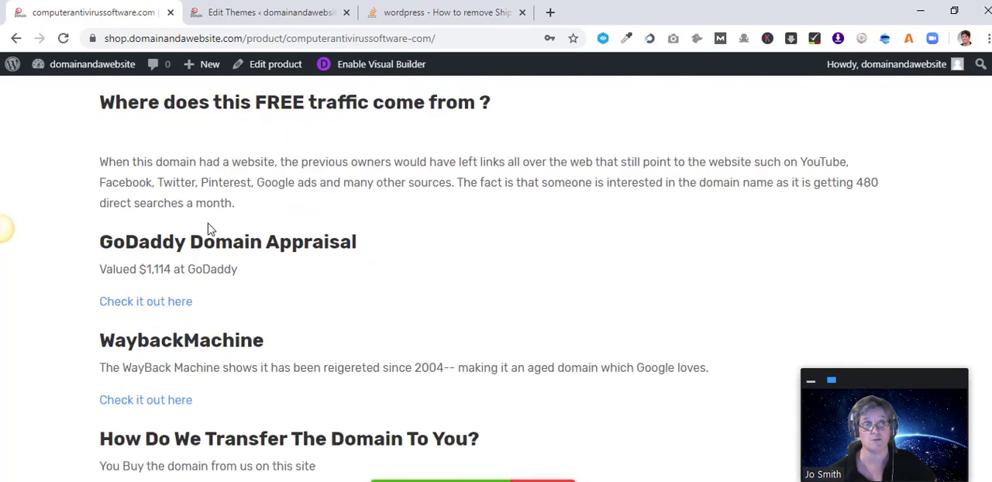
{"action": "scroll", "coordinate": [219, 248], "scroll_direction": "down", "scroll_amount": 4}
{"action": "scroll", "coordinate": [230, 266], "scroll_direction": "up", "scroll_amount": 6}
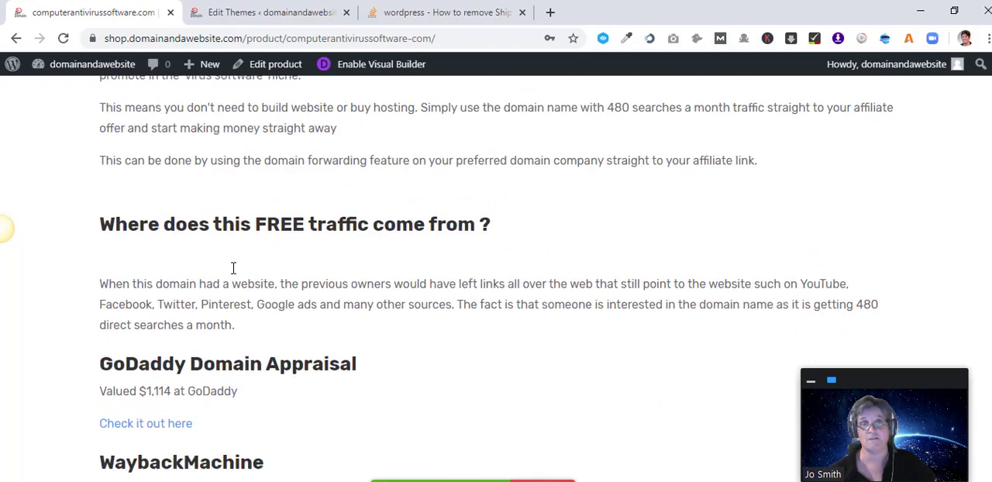
{"action": "scroll", "coordinate": [232, 267], "scroll_direction": "down", "scroll_amount": 5}
{"action": "scroll", "coordinate": [233, 268], "scroll_direction": "up", "scroll_amount": 15}
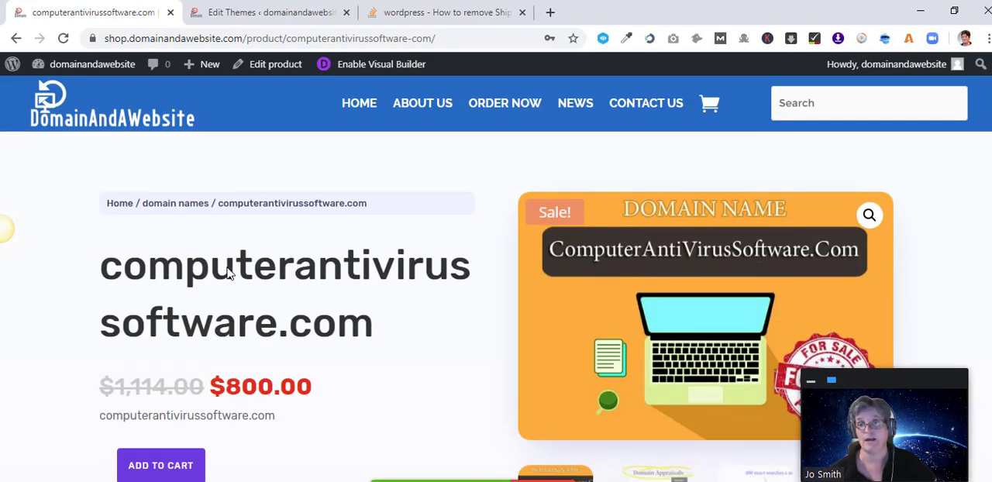
{"action": "scroll", "coordinate": [228, 272], "scroll_direction": "down", "scroll_amount": 3}
{"action": "scroll", "coordinate": [262, 323], "scroll_direction": "up", "scroll_amount": 1}
{"action": "scroll", "coordinate": [651, 312], "scroll_direction": "down", "scroll_amount": 1}
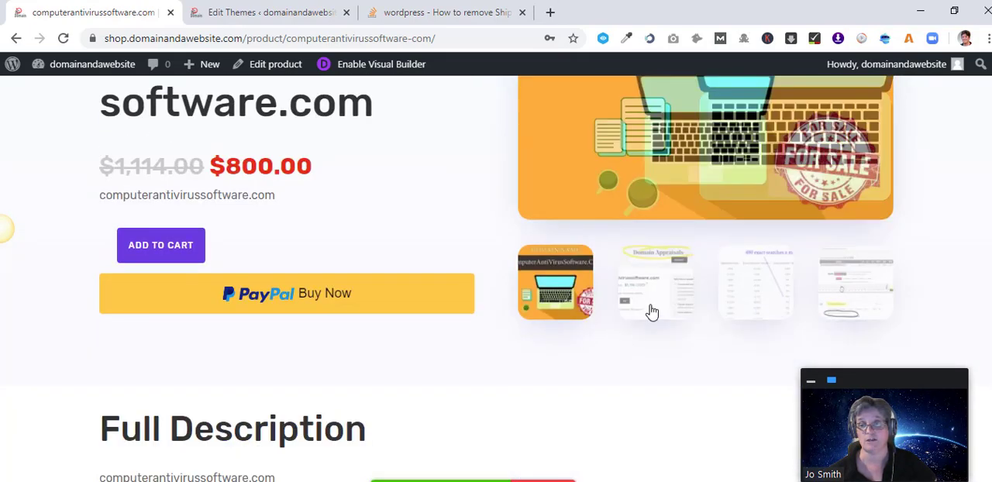
{"action": "left_click", "coordinate": [651, 306]}
{"action": "scroll", "coordinate": [653, 302], "scroll_direction": "up", "scroll_amount": 3}
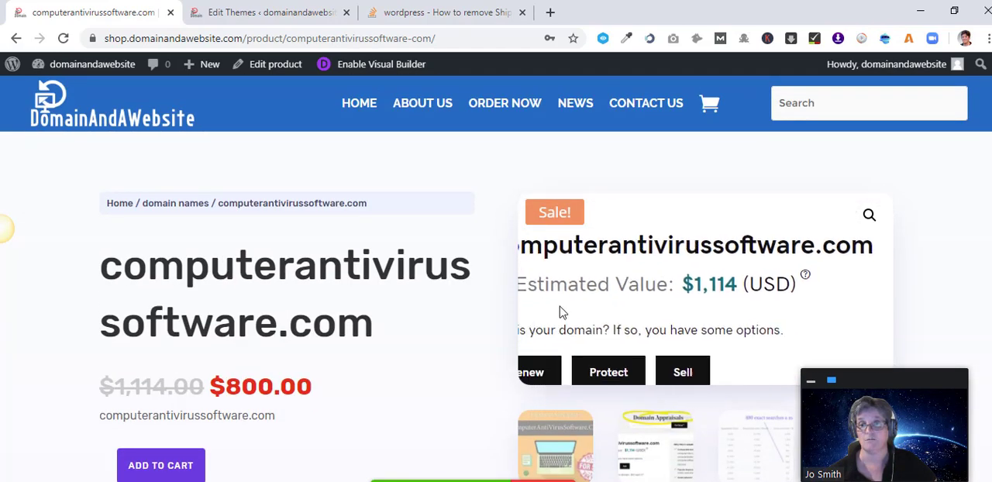
{"action": "scroll", "coordinate": [703, 355], "scroll_direction": "down", "scroll_amount": 1}
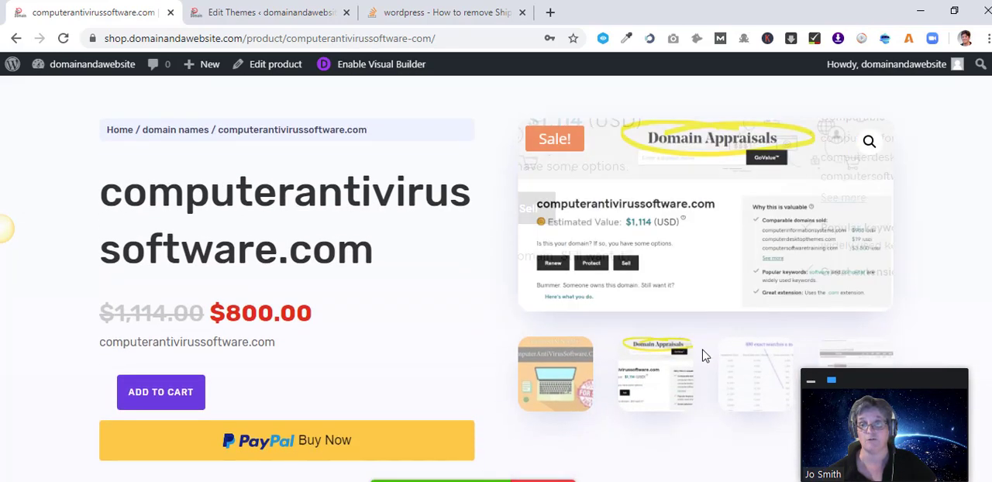
{"action": "left_click", "coordinate": [757, 370]}
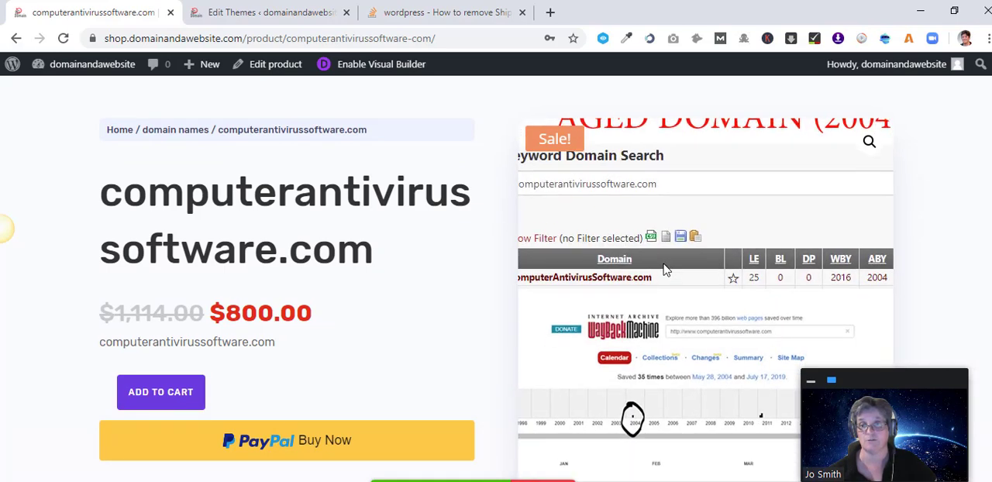
{"action": "scroll", "coordinate": [658, 272], "scroll_direction": "down", "scroll_amount": 3}
{"action": "scroll", "coordinate": [713, 293], "scroll_direction": "down", "scroll_amount": 3}
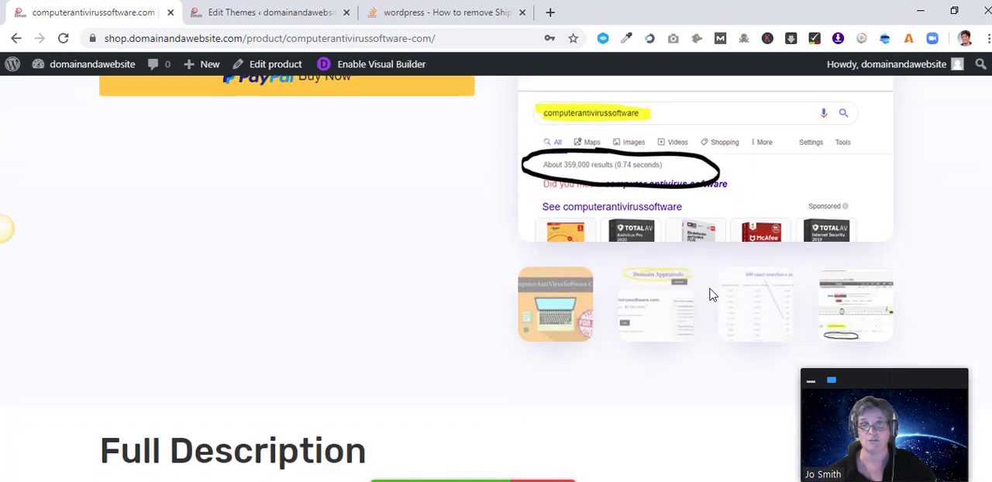
{"action": "scroll", "coordinate": [713, 293], "scroll_direction": "up", "scroll_amount": 3}
{"action": "scroll", "coordinate": [232, 341], "scroll_direction": "up", "scroll_amount": 1}
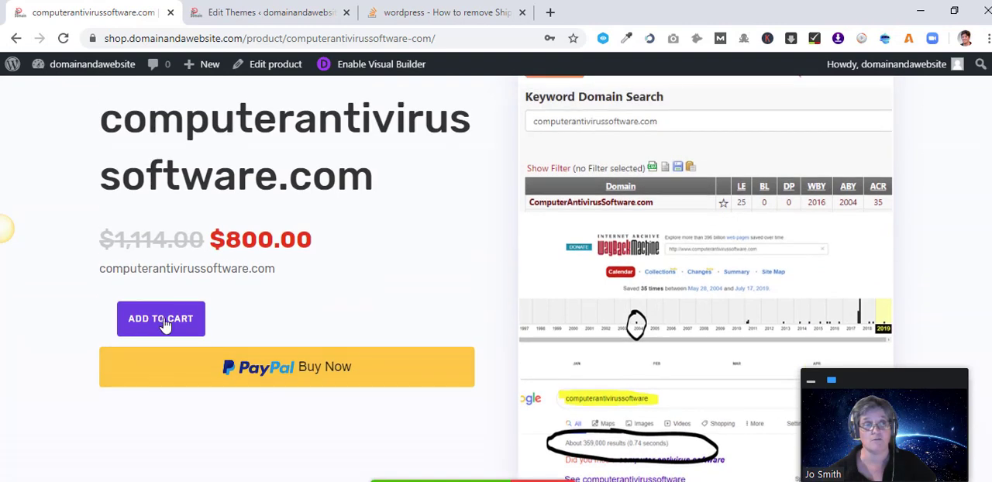
Add computerantivirussoftware.com to the cart and remove the test1 item from the cart.
{"action": "left_click", "coordinate": [164, 324]}
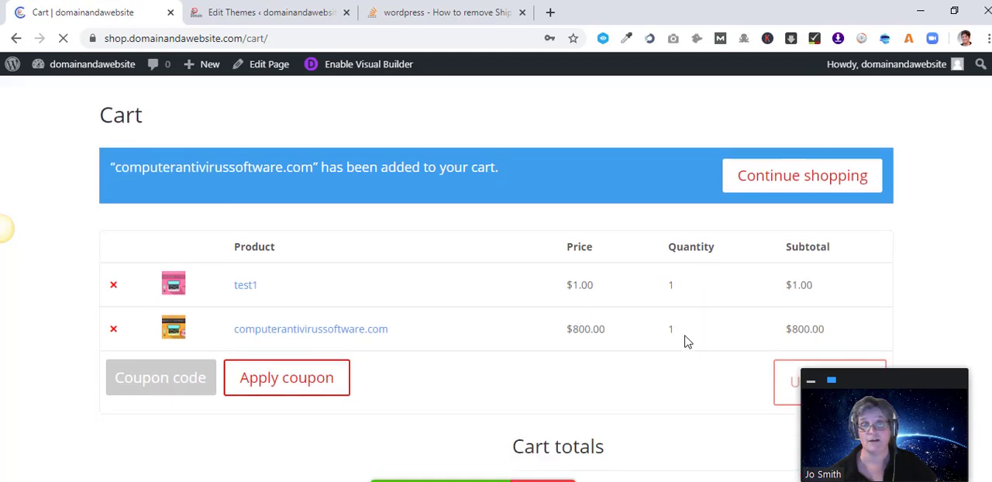
{"action": "scroll", "coordinate": [685, 341], "scroll_direction": "down", "scroll_amount": 2}
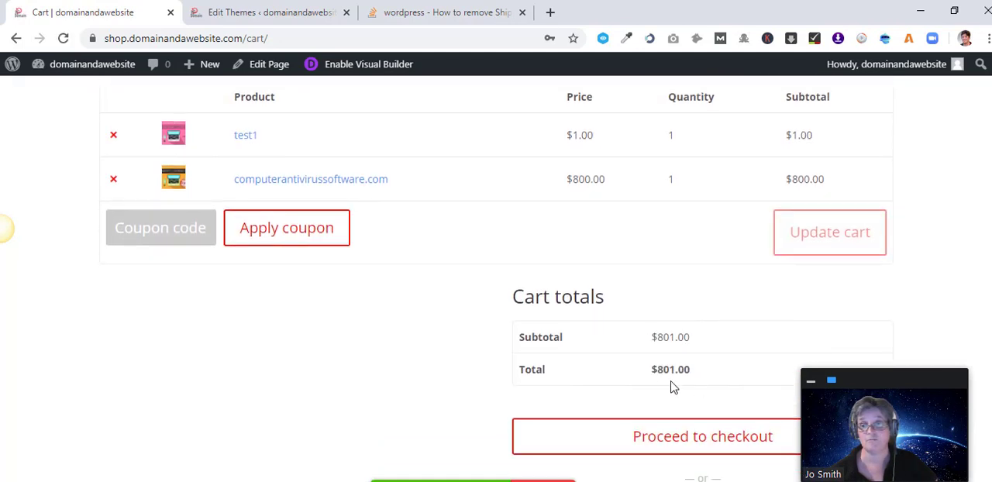
{"action": "left_click", "coordinate": [114, 135]}
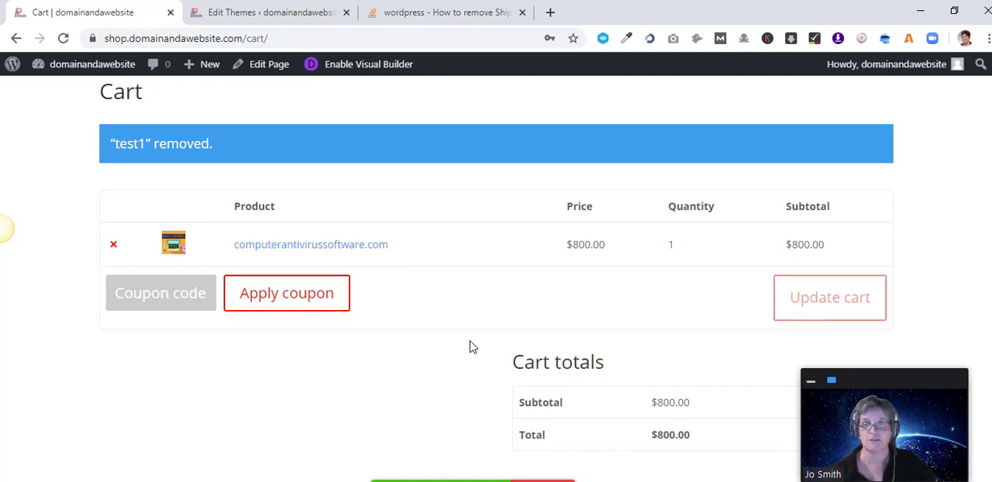
{"action": "scroll", "coordinate": [470, 348], "scroll_direction": "down", "scroll_amount": 2}
{"action": "scroll", "coordinate": [516, 351], "scroll_direction": "up", "scroll_amount": 2}
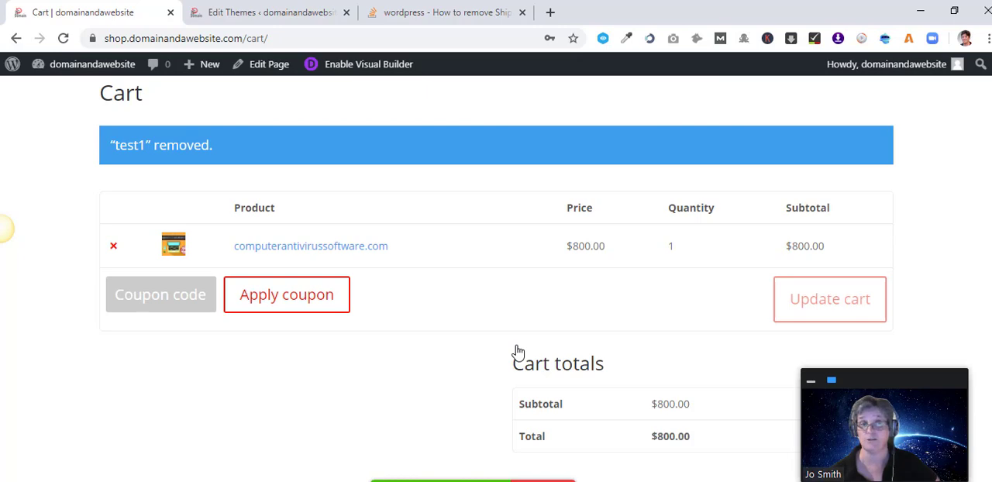
Return to the Theme Editor and open the WooCommerce Customers page.
{"action": "scroll", "coordinate": [504, 345], "scroll_direction": "up", "scroll_amount": 2}
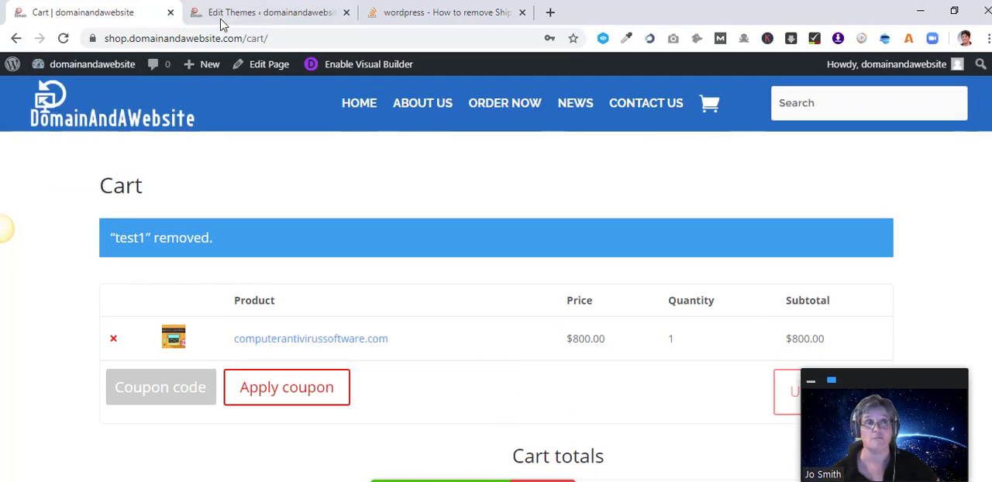
{"action": "left_click", "coordinate": [252, 16]}
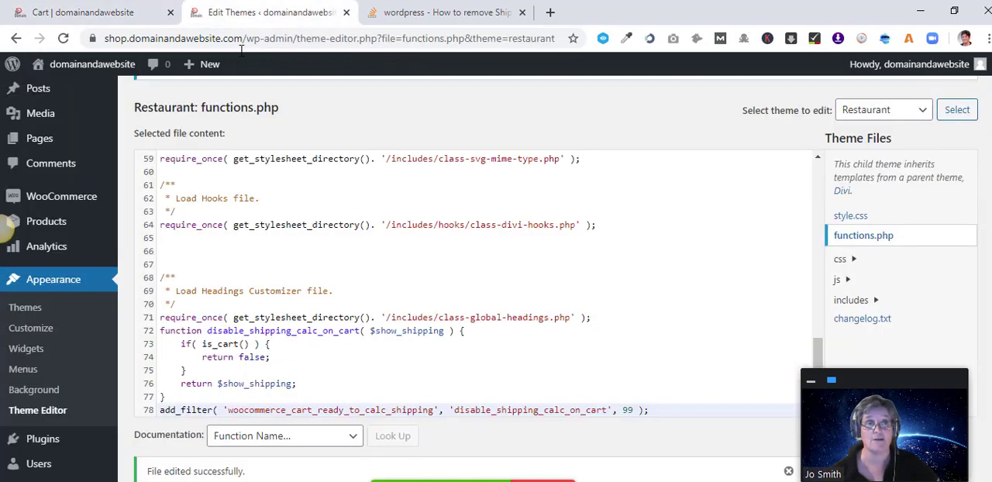
{"action": "scroll", "coordinate": [159, 190], "scroll_direction": "up", "scroll_amount": 1}
{"action": "mouse_move", "coordinate": [56, 203]}
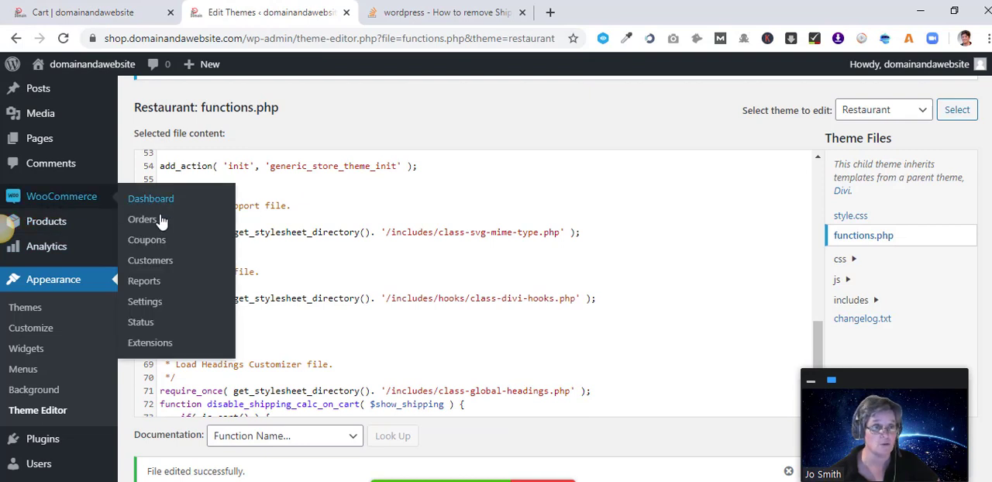
{"action": "left_click", "coordinate": [159, 265]}
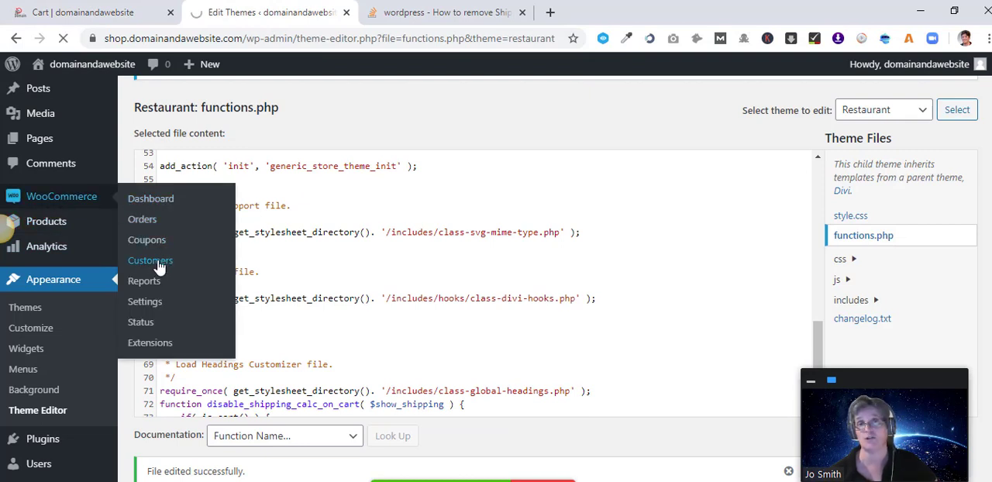